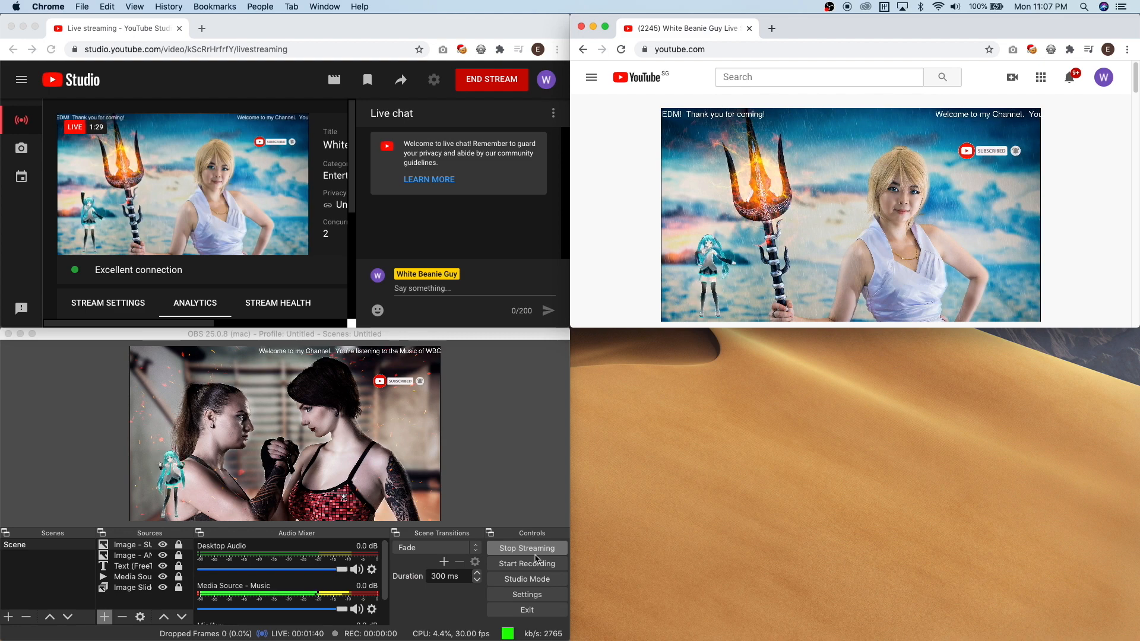
# Stop streaming in OBS, and end the live stream in YouTube Studio.
pyautogui.click(454, 36)
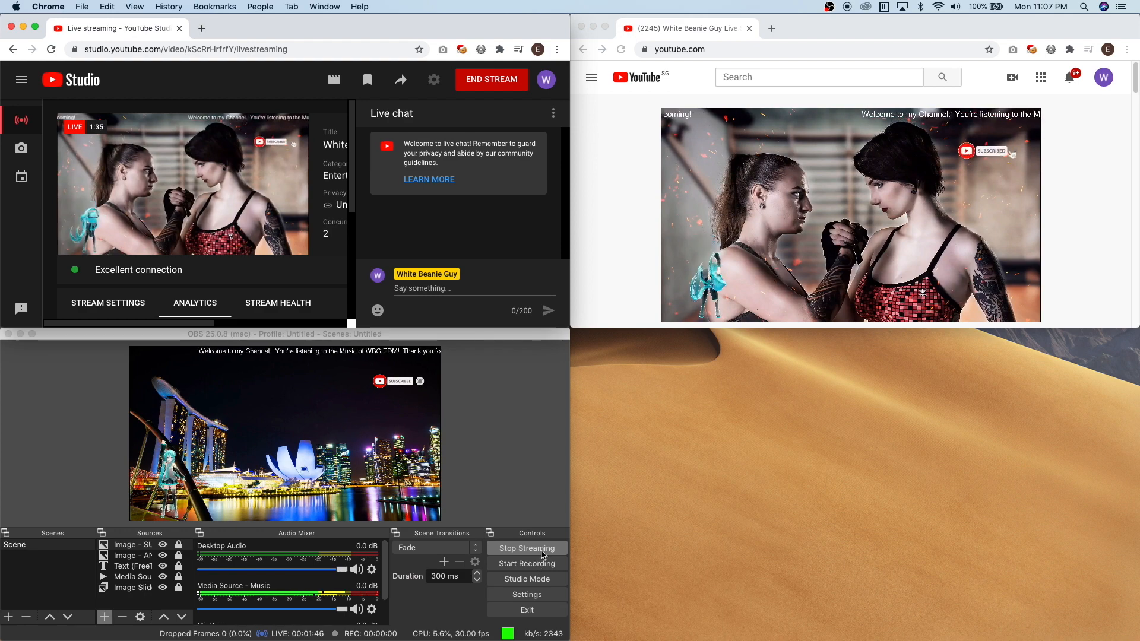
pyautogui.click(526, 548)
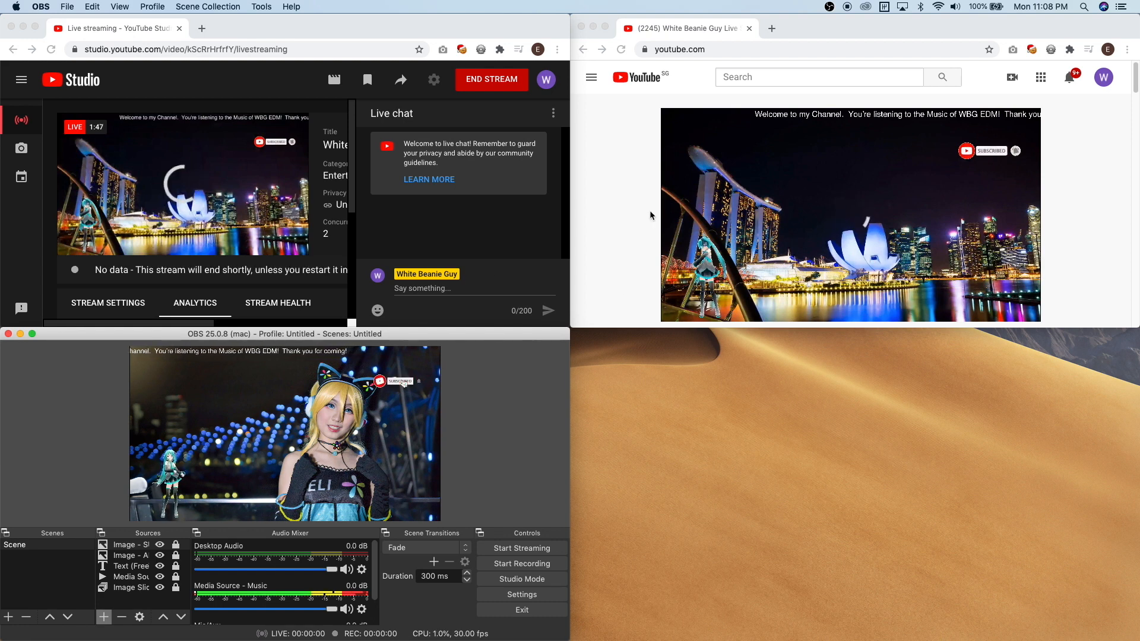
pyautogui.click(496, 90)
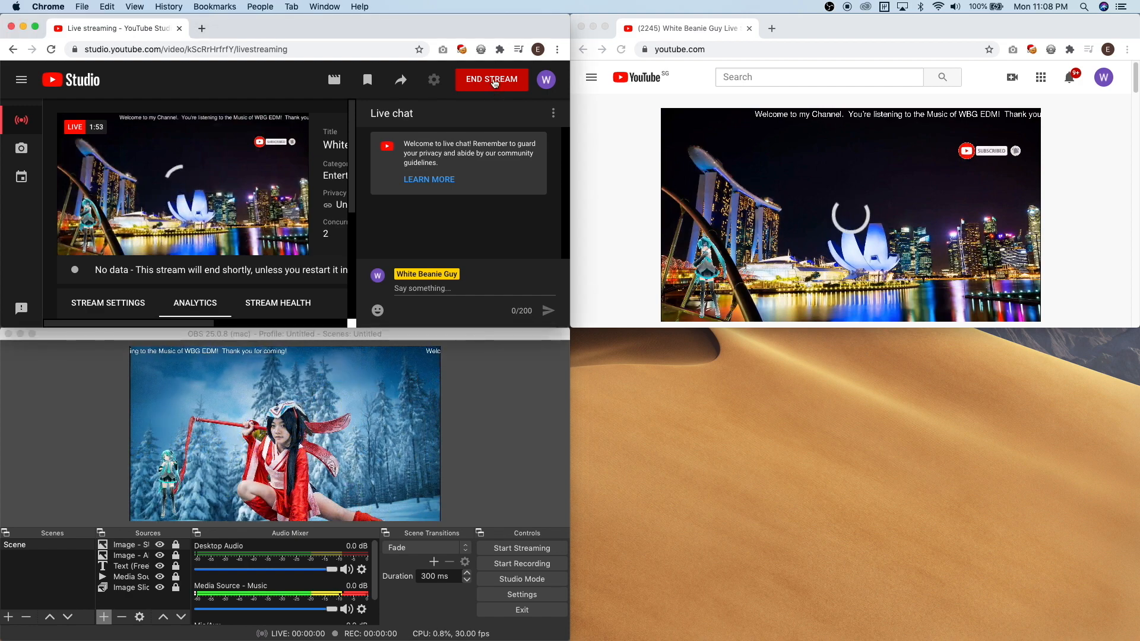
pyautogui.click(494, 83)
pyautogui.click(395, 245)
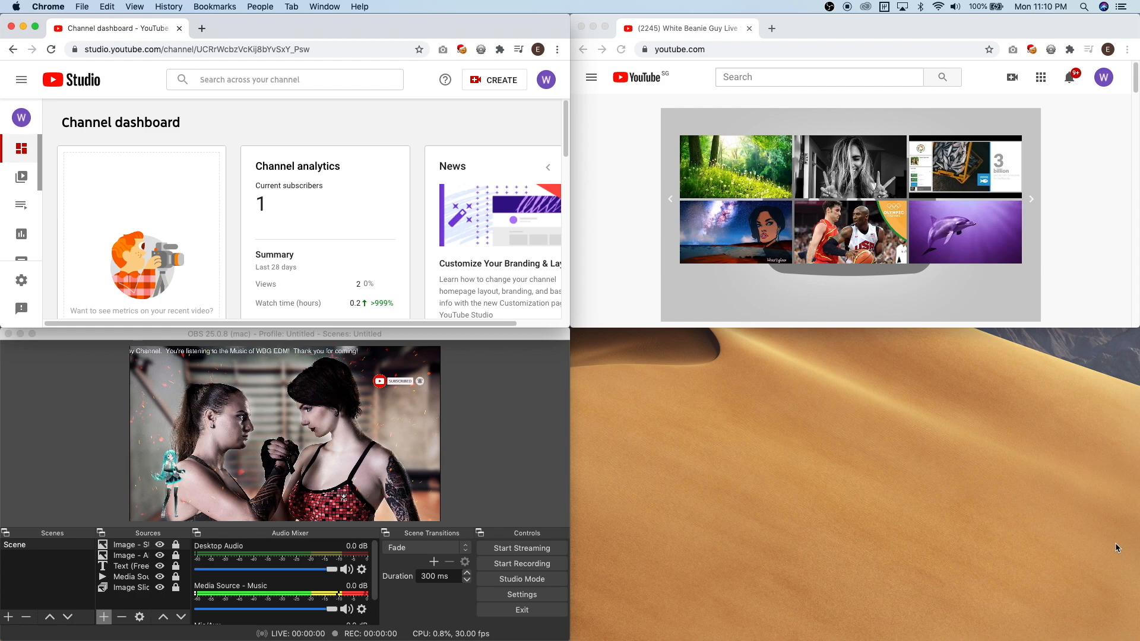
# Switch to OBS, enlarge its window, and hide the Image Slide Show - IMAGES source.
pyautogui.click(529, 403)
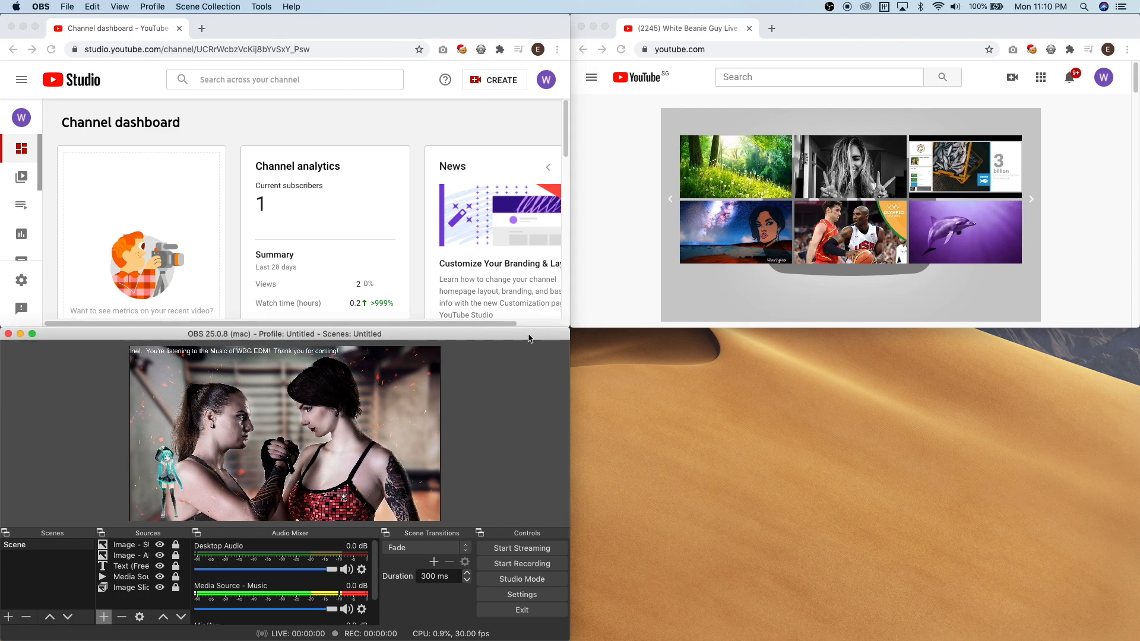
pyautogui.doubleClick(528, 335)
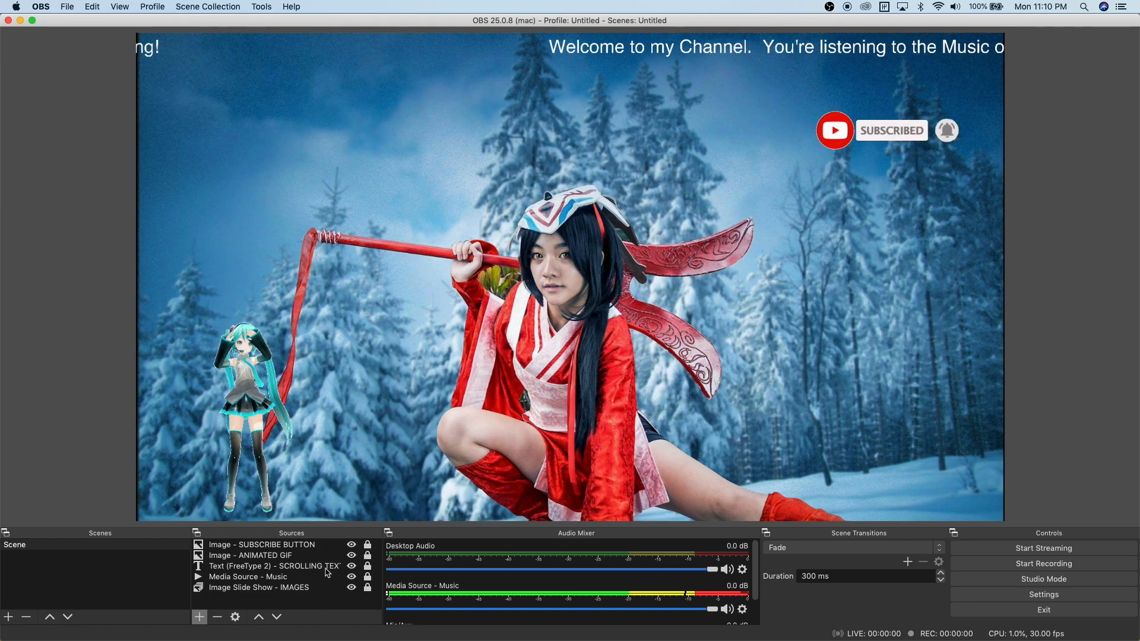
pyautogui.click(327, 567)
pyautogui.click(324, 589)
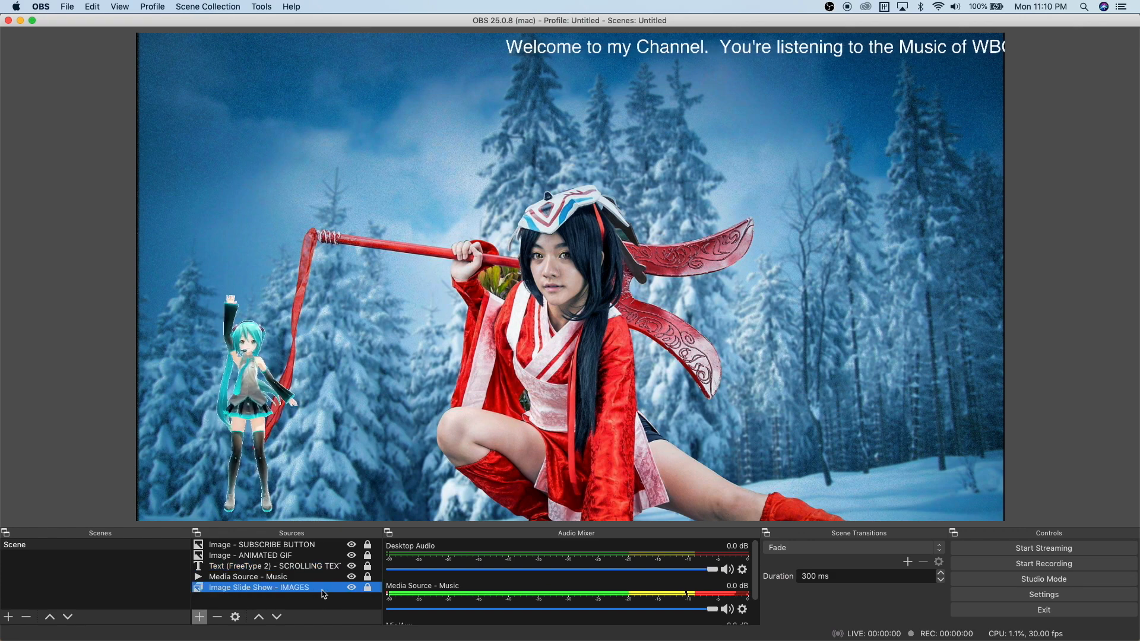
pyautogui.click(351, 588)
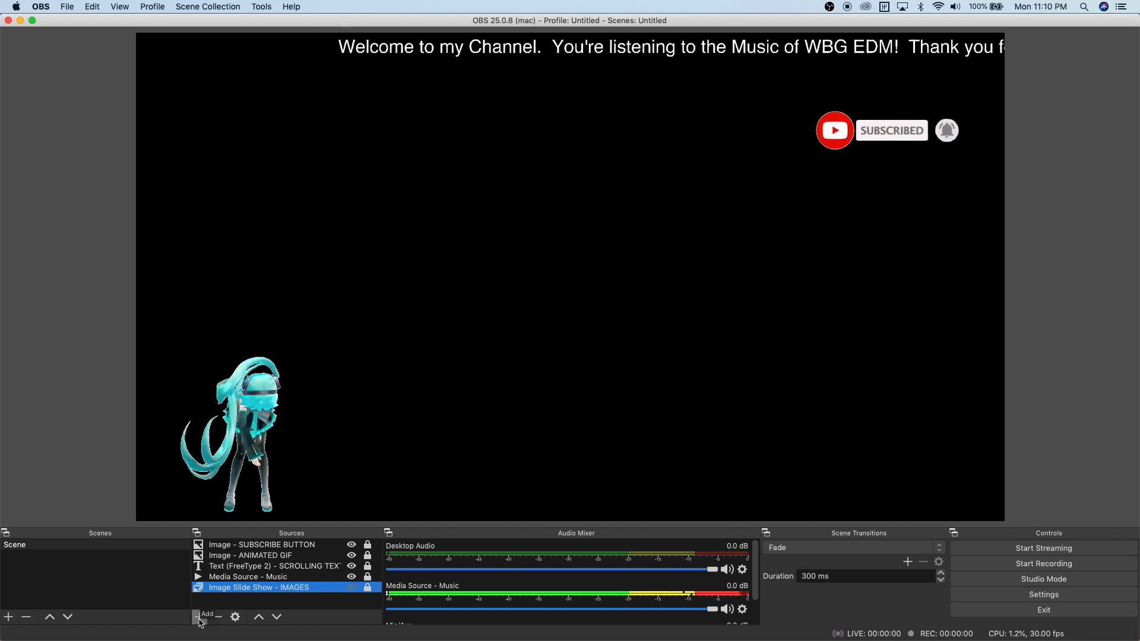
# Add a new media source named "Media Source - VIDEO LOOP" to the scene.
pyautogui.click(198, 617)
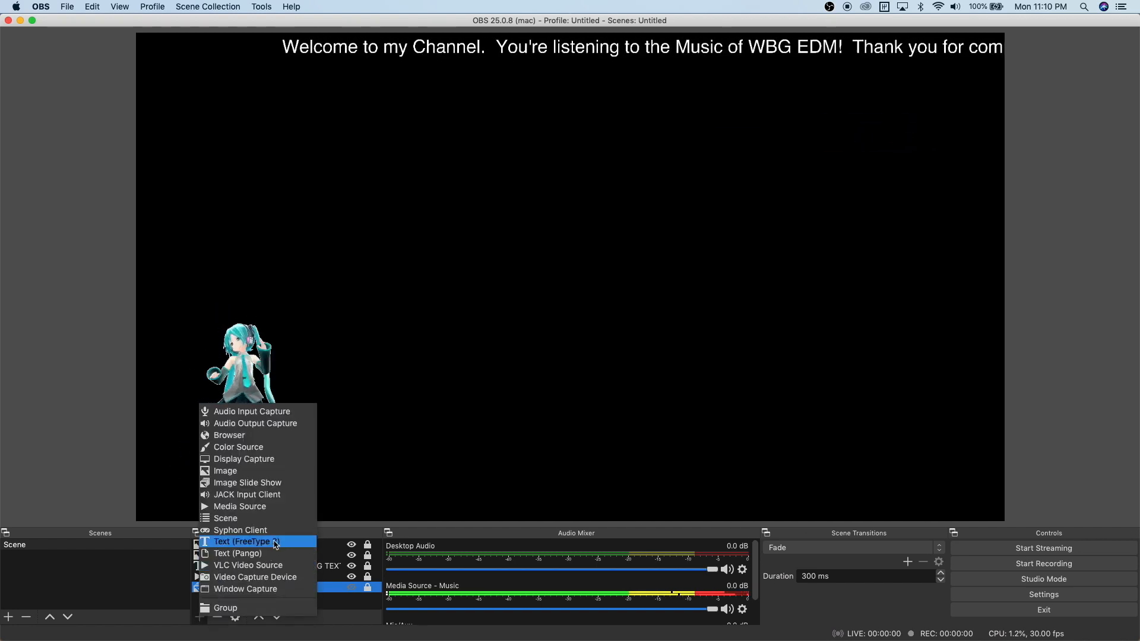
pyautogui.click(286, 509)
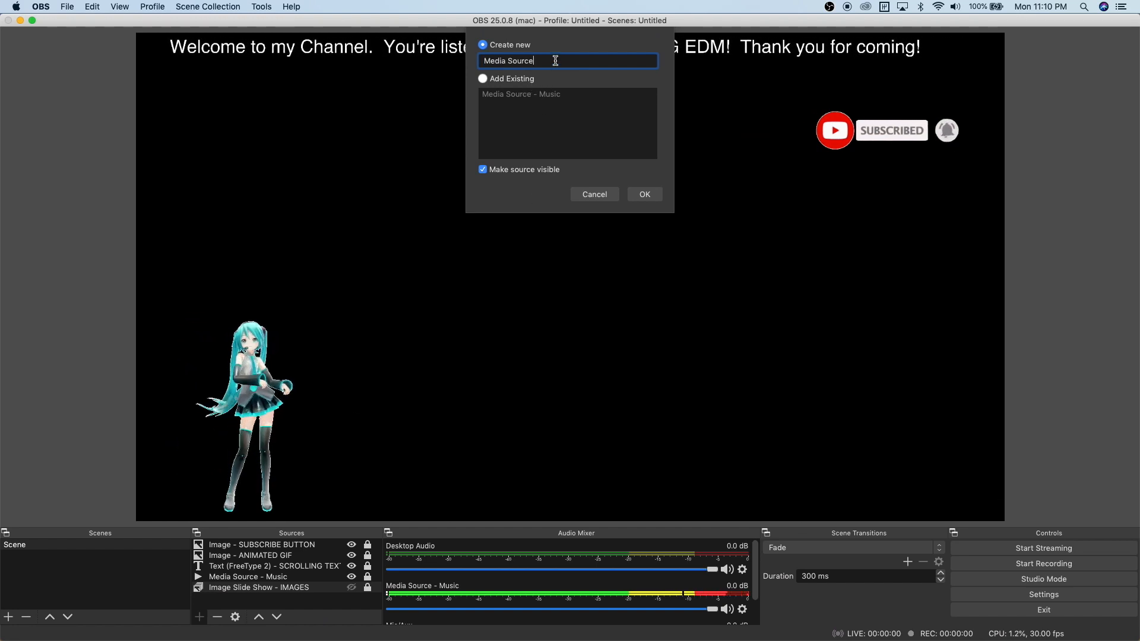
pyautogui.write('- ')
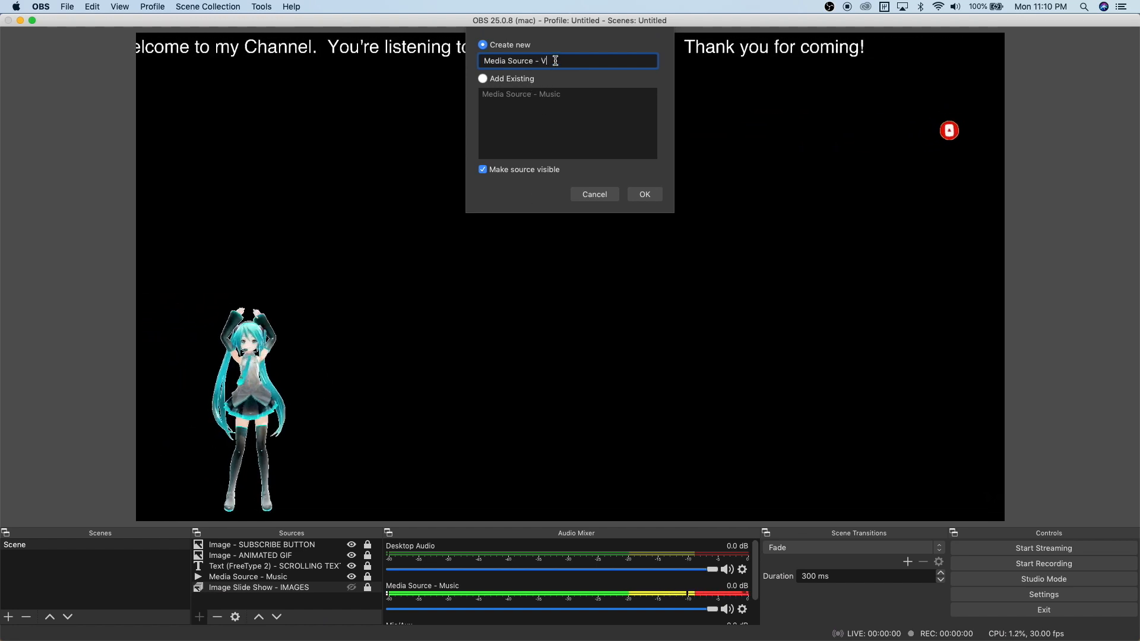
pyautogui.write('VIDEO LOOP')
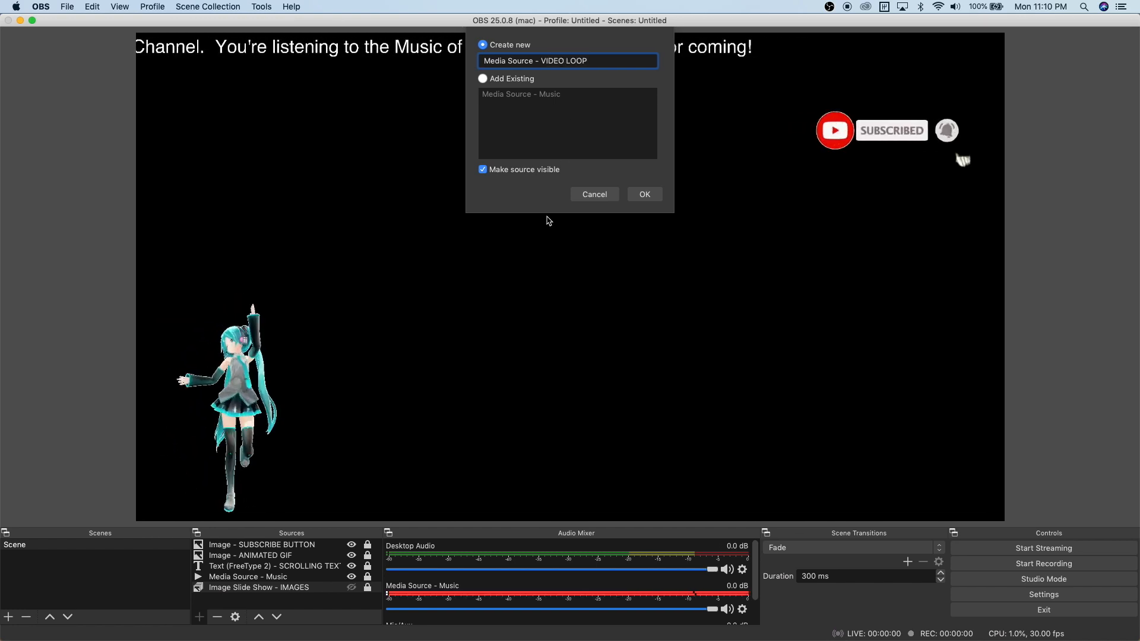
pyautogui.click(635, 199)
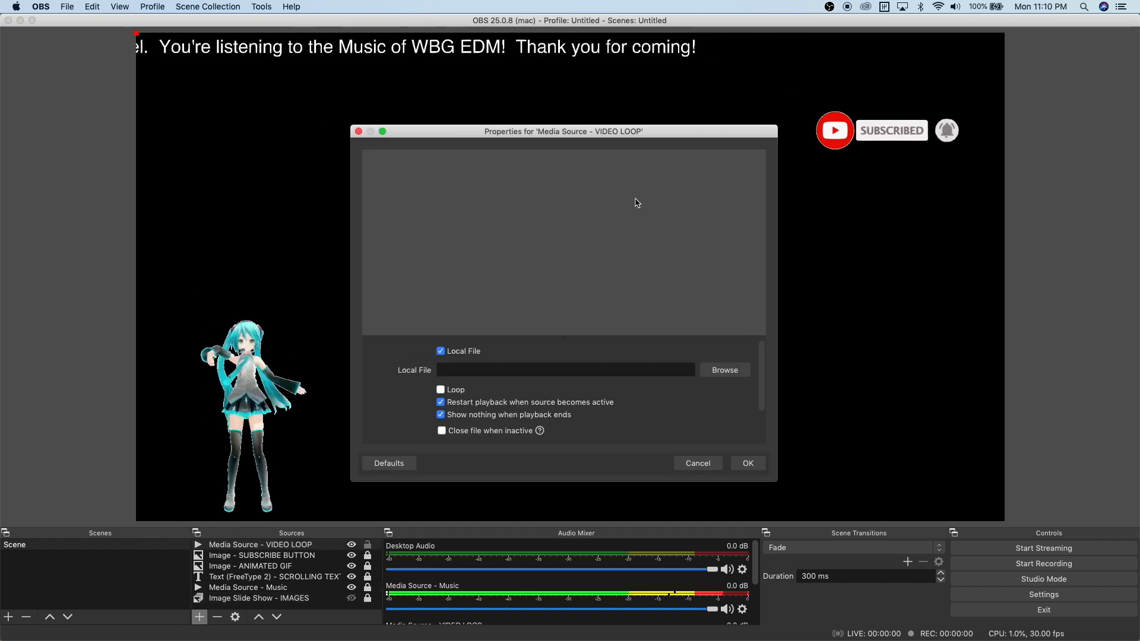
# Load Video Loop.mp4 from the Slide Show video folder as the source's local file and accept the properties.
pyautogui.click(725, 370)
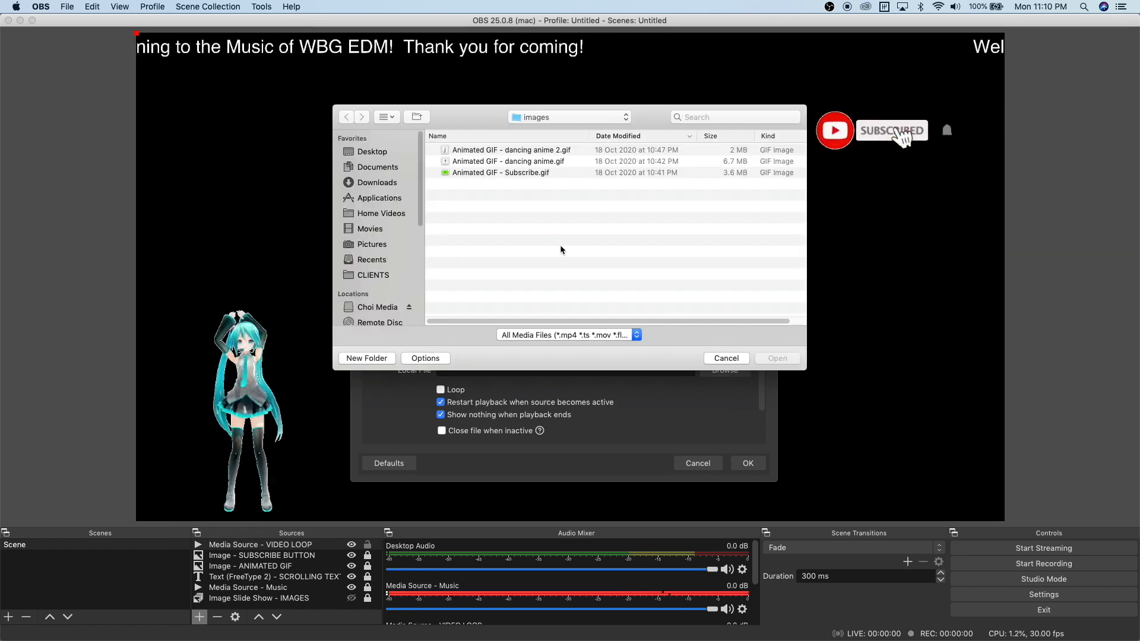
pyautogui.press('super+Up')
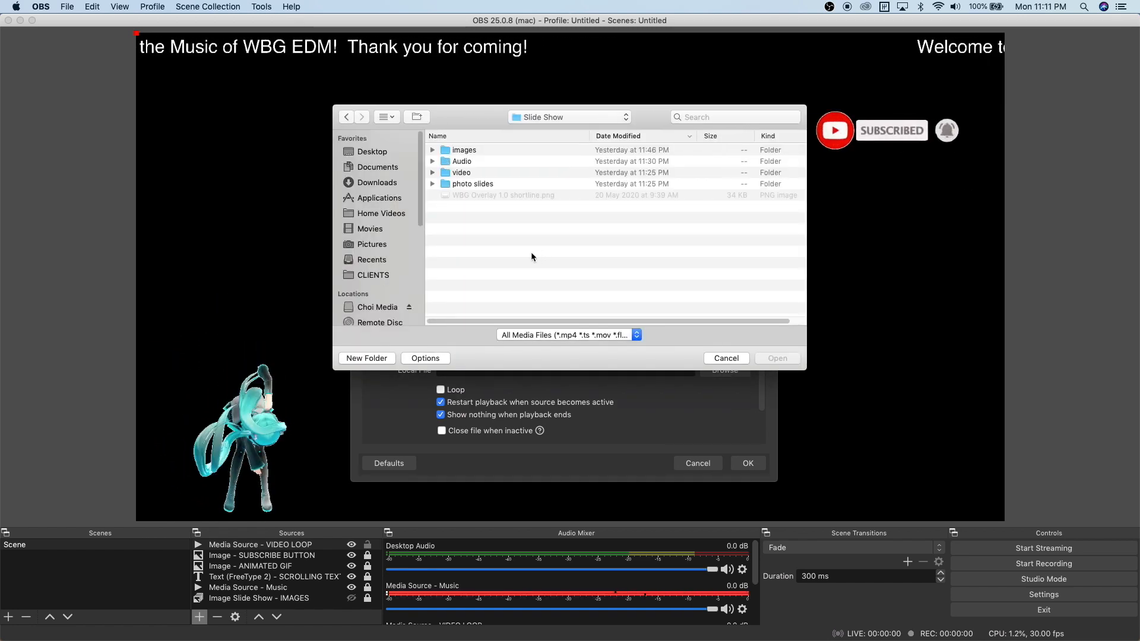
pyautogui.doubleClick(446, 173)
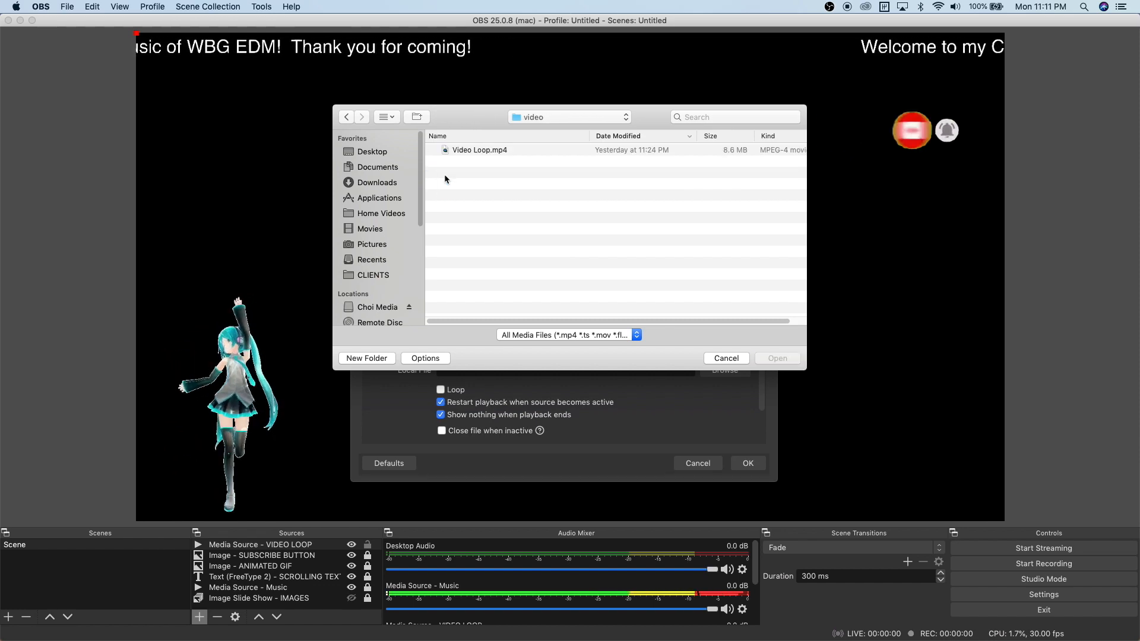
pyautogui.doubleClick(484, 151)
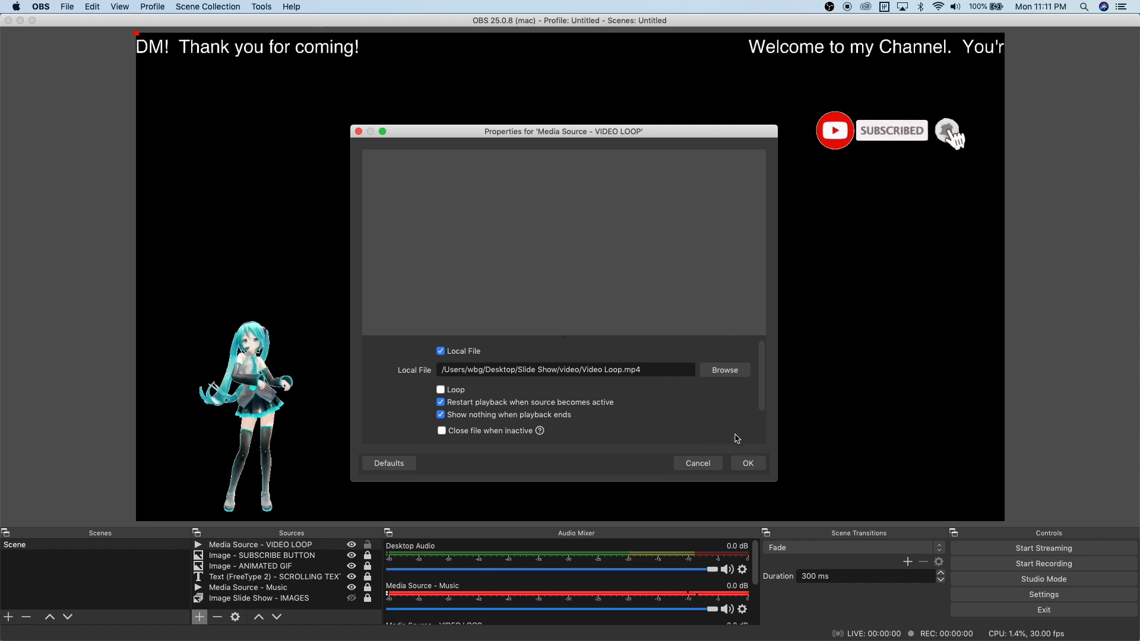
pyautogui.click(747, 463)
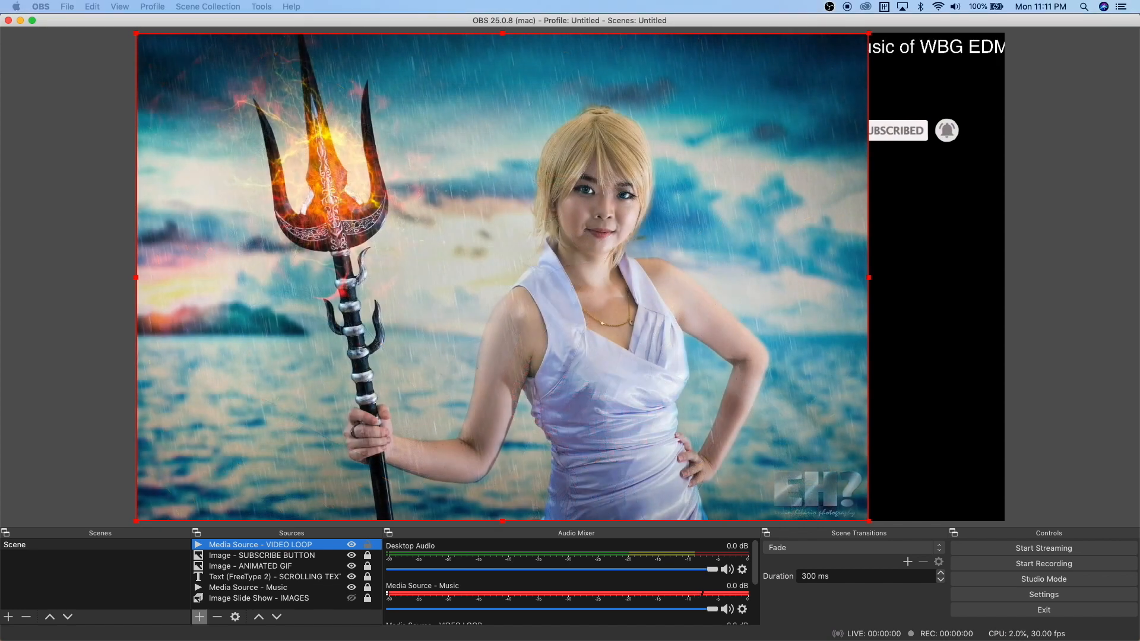
# Switch to Finder and preview Video Loop.mp4 from the Slide Show video folder in QuickTime Player through to near its end.
pyautogui.moveTo(0, 7); pyautogui.dragTo(62, 5)
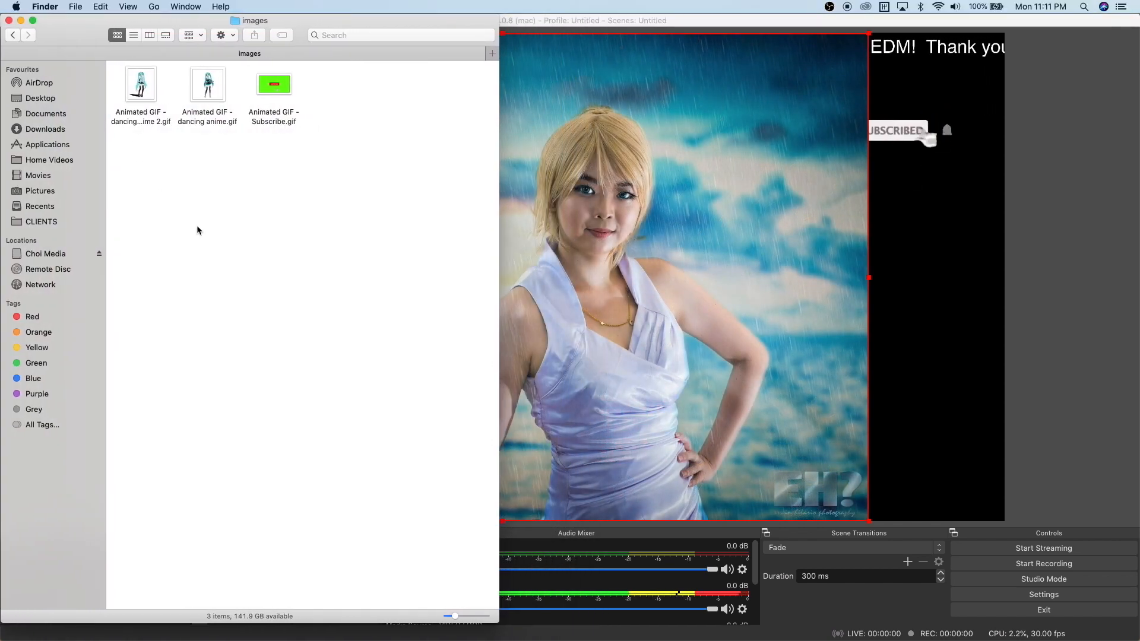
pyautogui.press('super+Up')
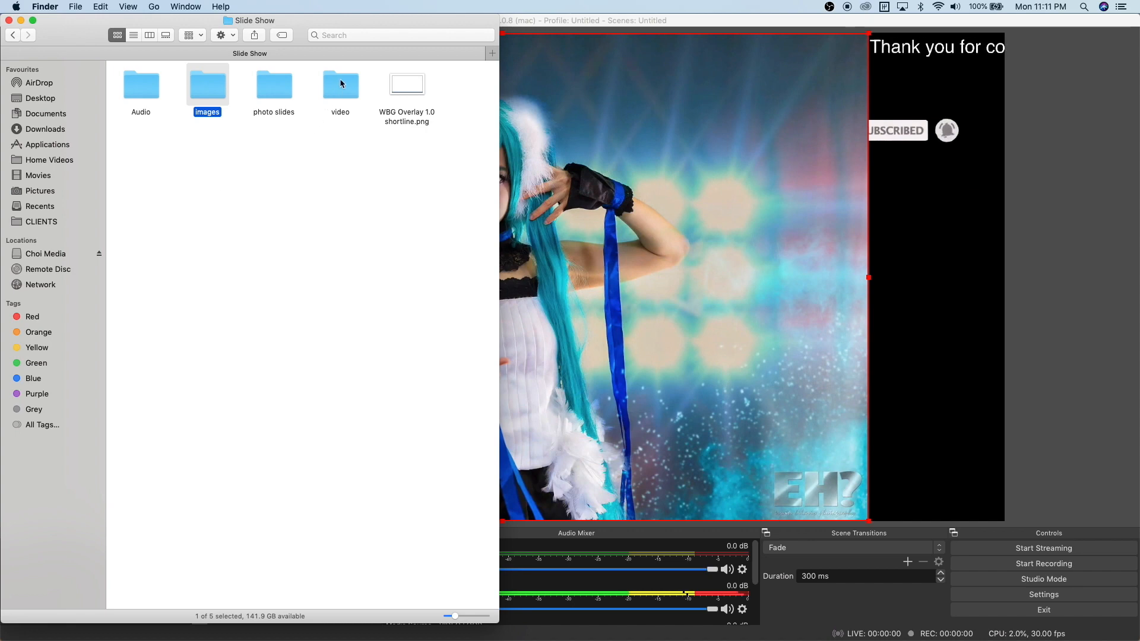
pyautogui.doubleClick(341, 83)
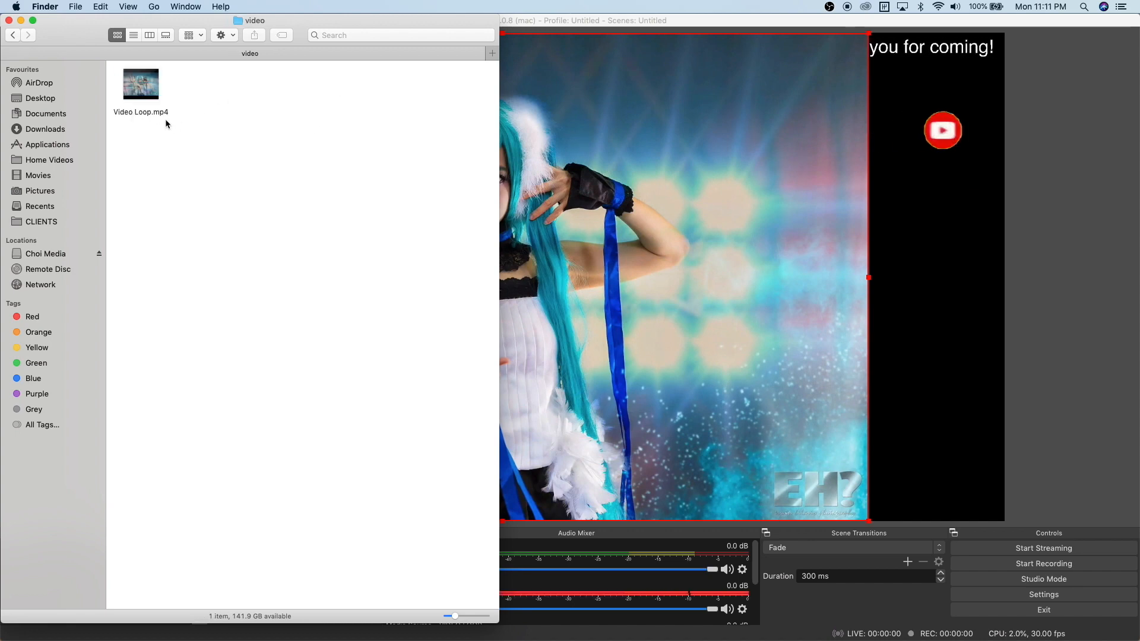
pyautogui.doubleClick(153, 95)
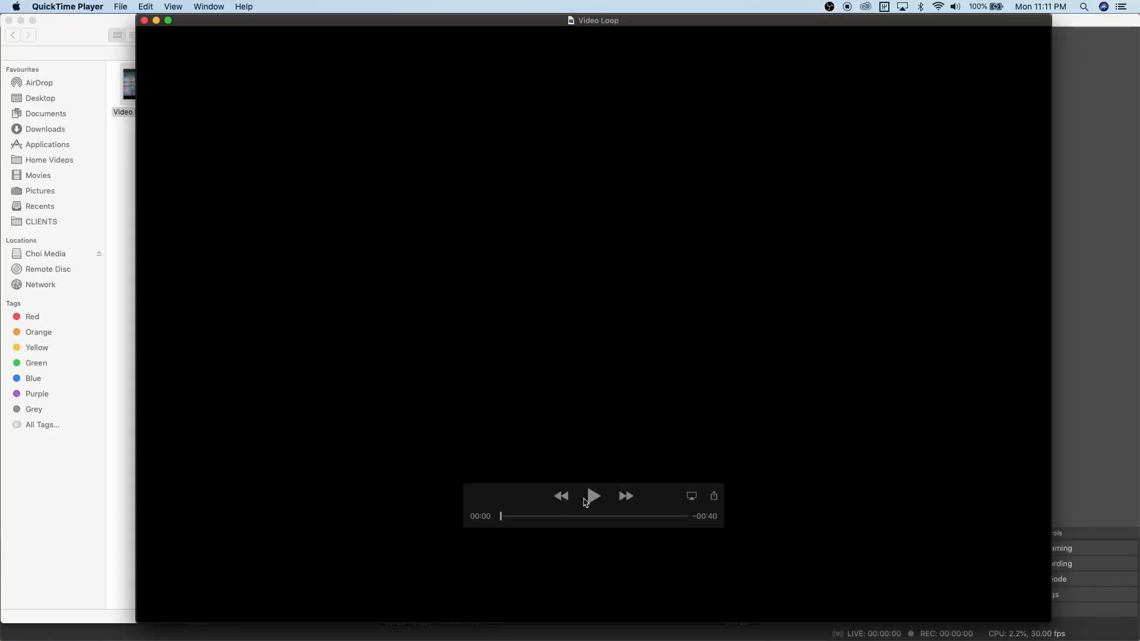
pyautogui.click(594, 496)
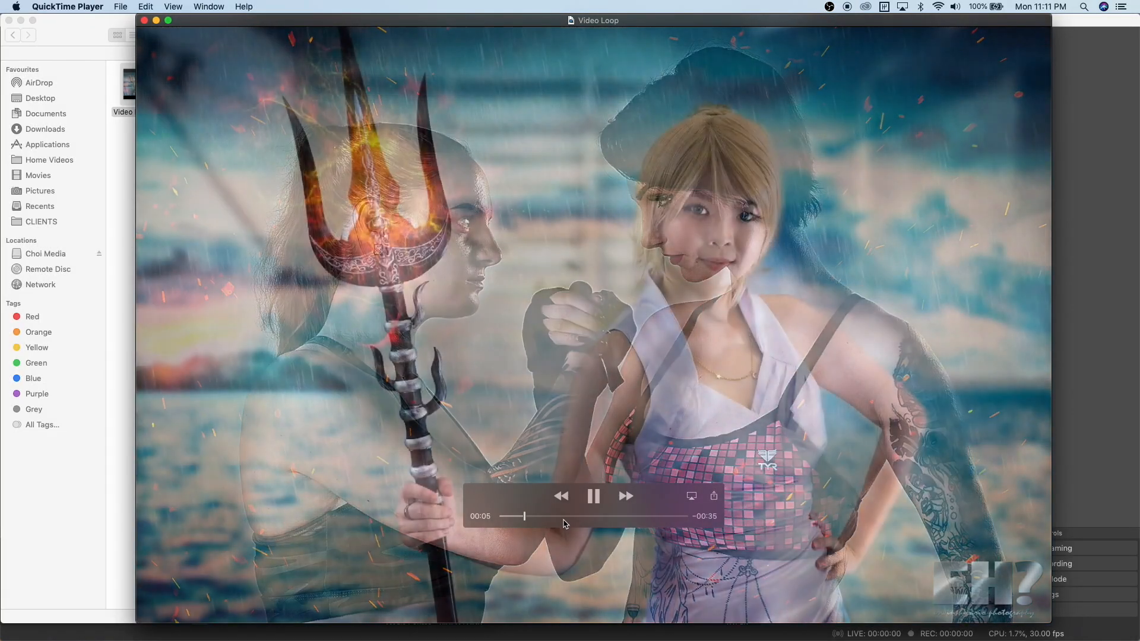
pyautogui.moveTo(563, 520); pyautogui.dragTo(662, 518)
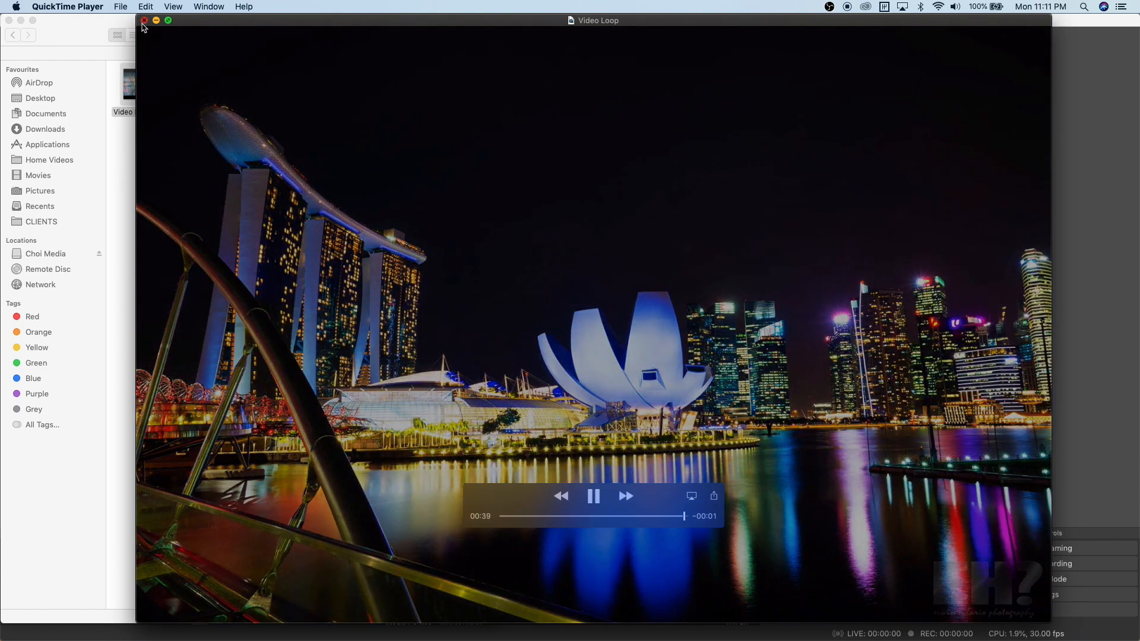
pyautogui.click(144, 20)
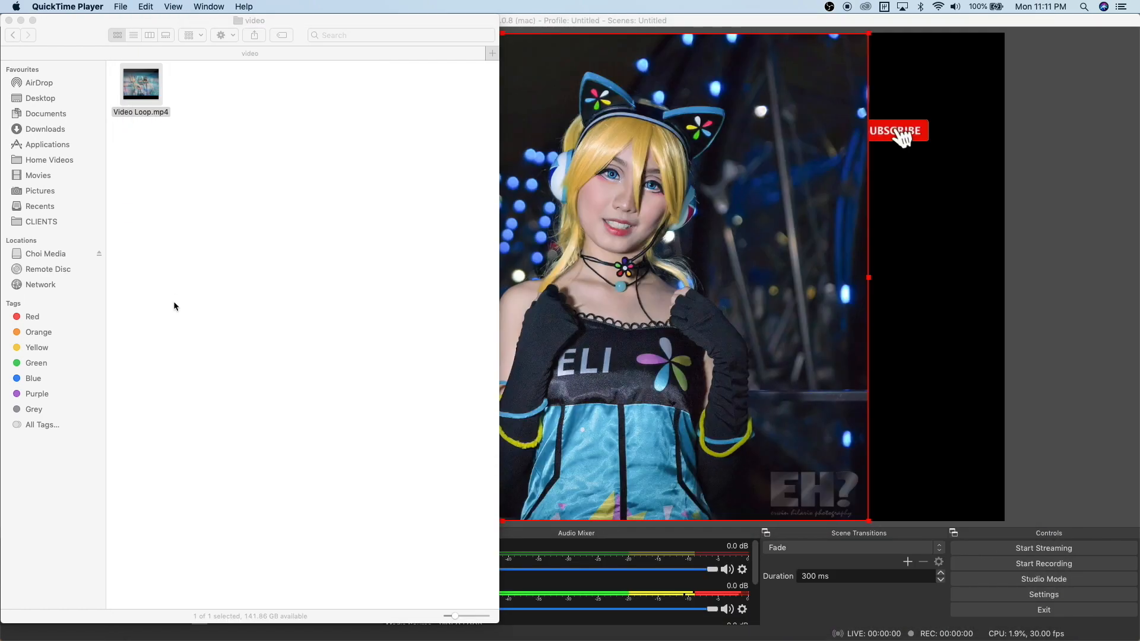
pyautogui.click(9, 20)
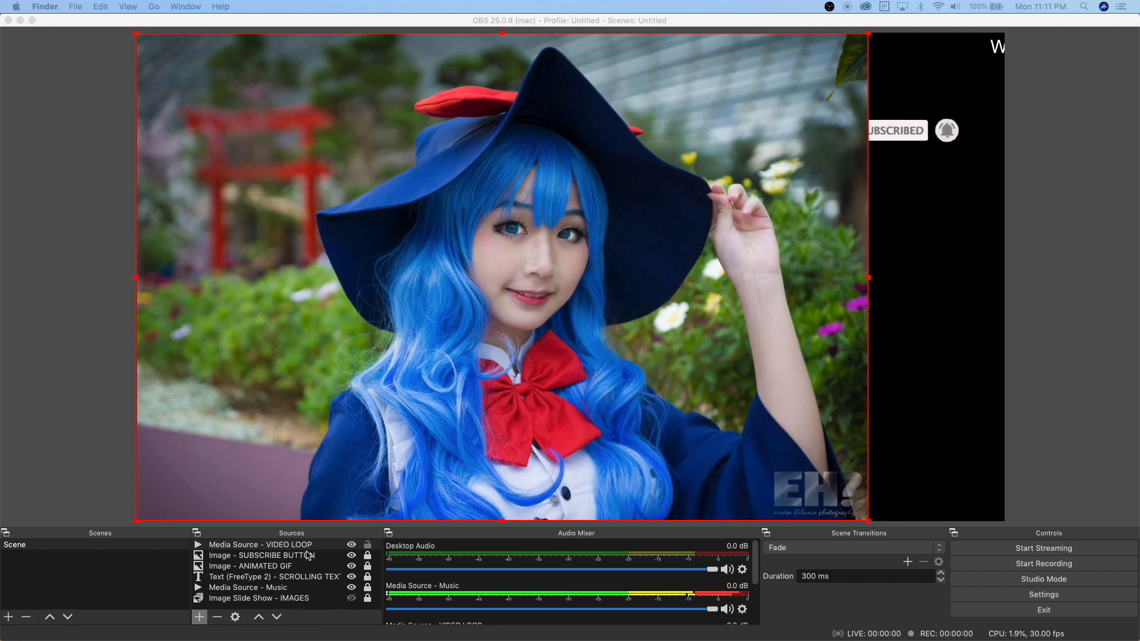
# Enlarge the video loop in the OBS preview to the full canvas width and align it with the canvas's upper edge.
pyautogui.click(311, 546)
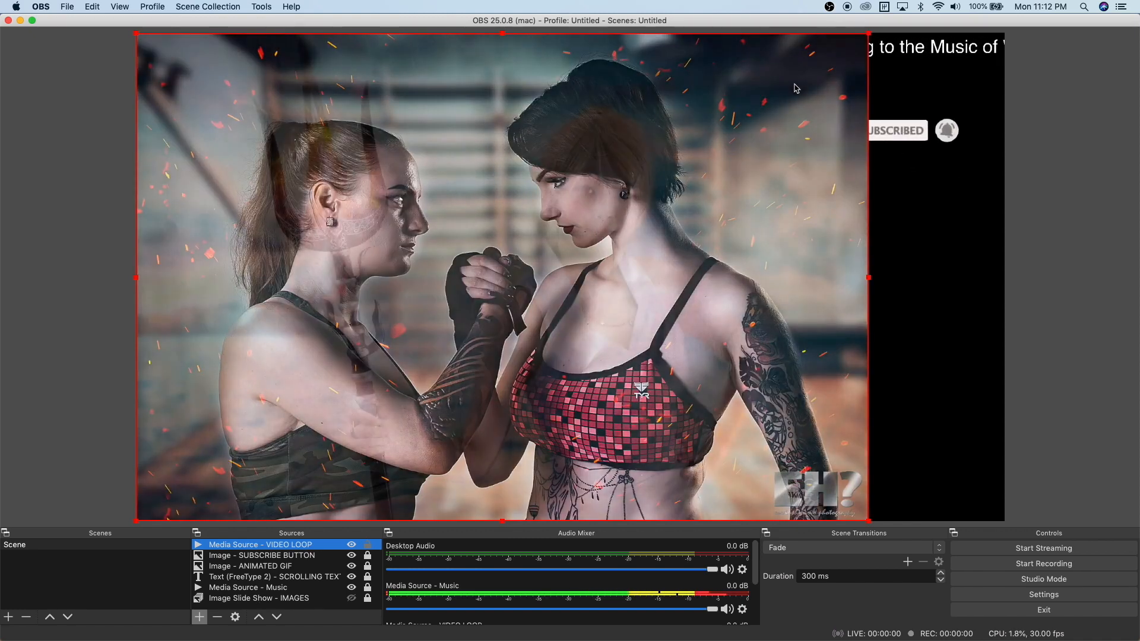
pyautogui.moveTo(870, 36); pyautogui.dragTo(791, 247)
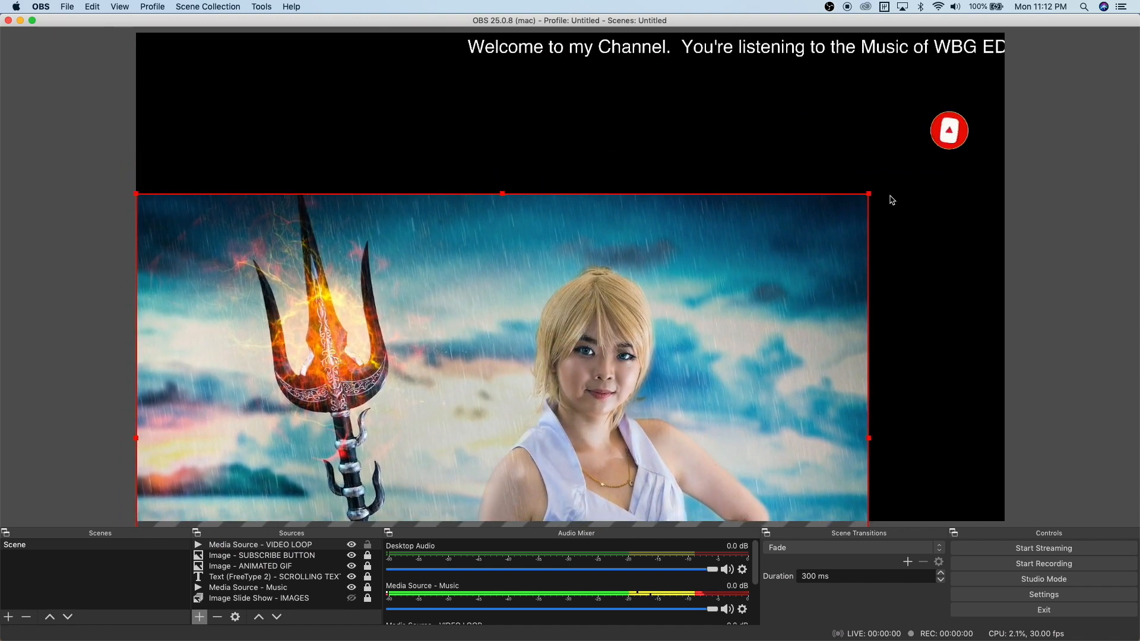
pyautogui.moveTo(869, 195); pyautogui.dragTo(966, 112)
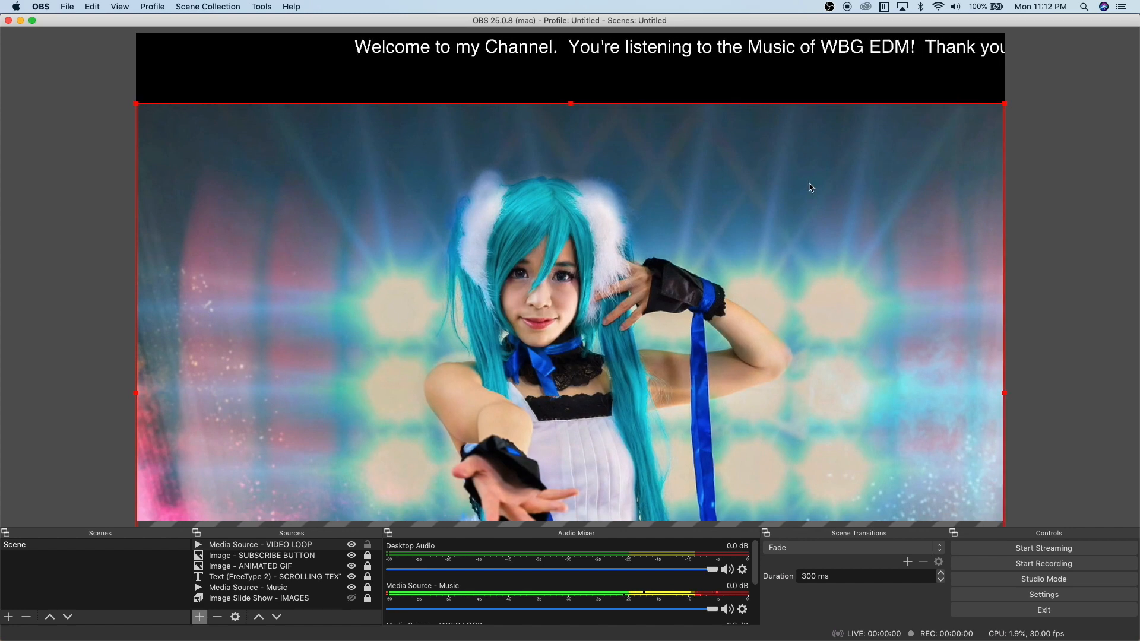
pyautogui.moveTo(579, 393); pyautogui.dragTo(581, 316)
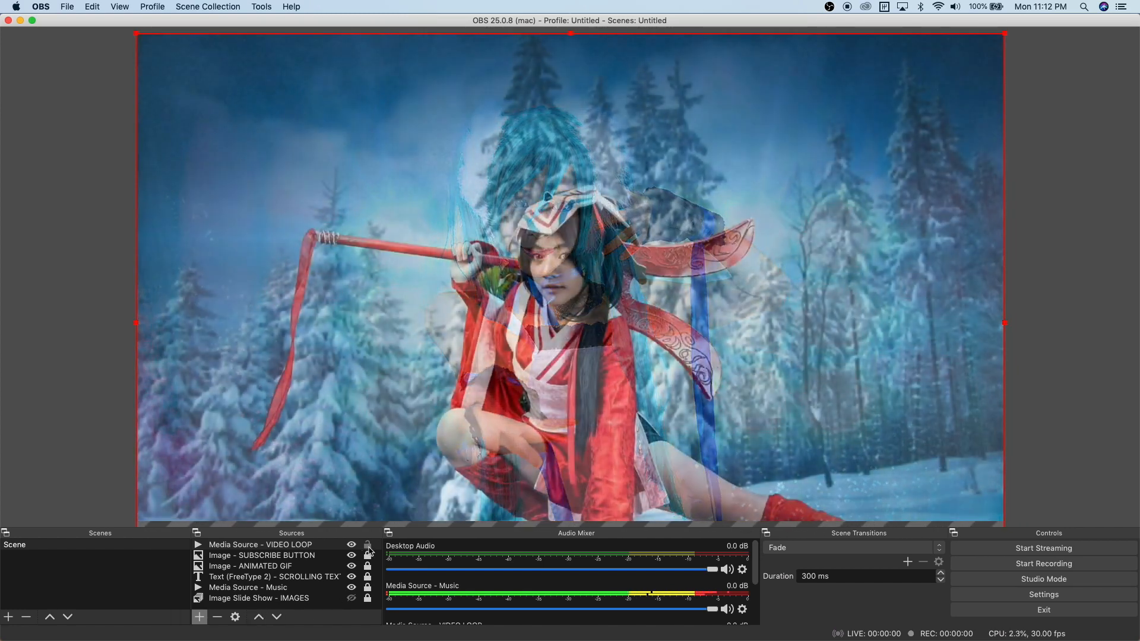
# Lock the VIDEO LOOP source and move it directly below the scrolling text source in the stacking order.
pyautogui.click(366, 547)
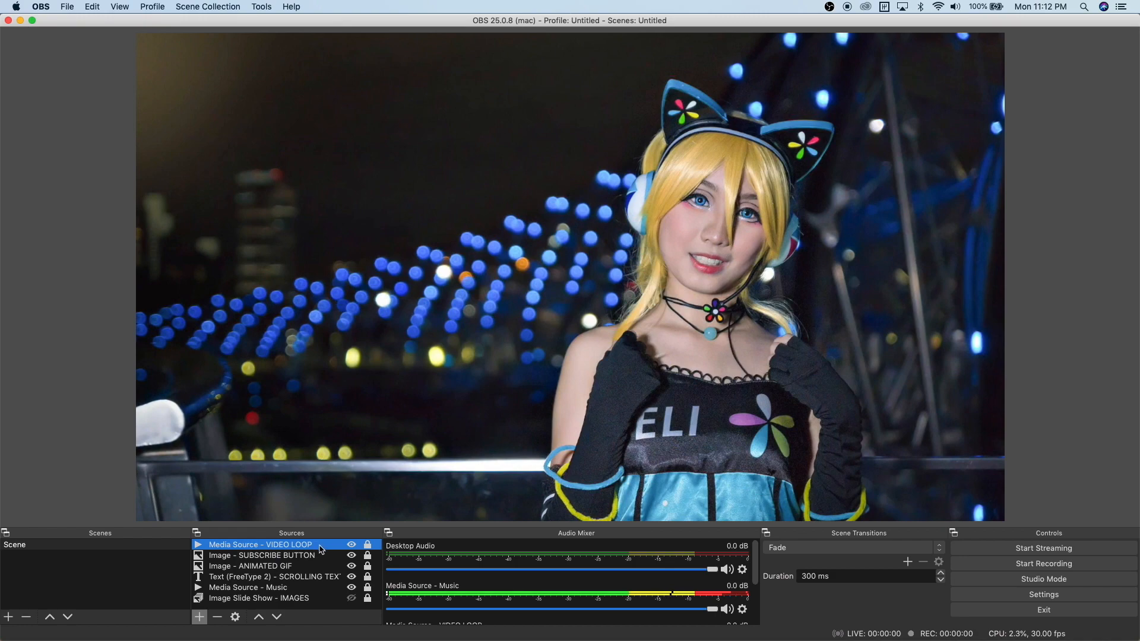
pyautogui.moveTo(320, 549); pyautogui.dragTo(318, 574)
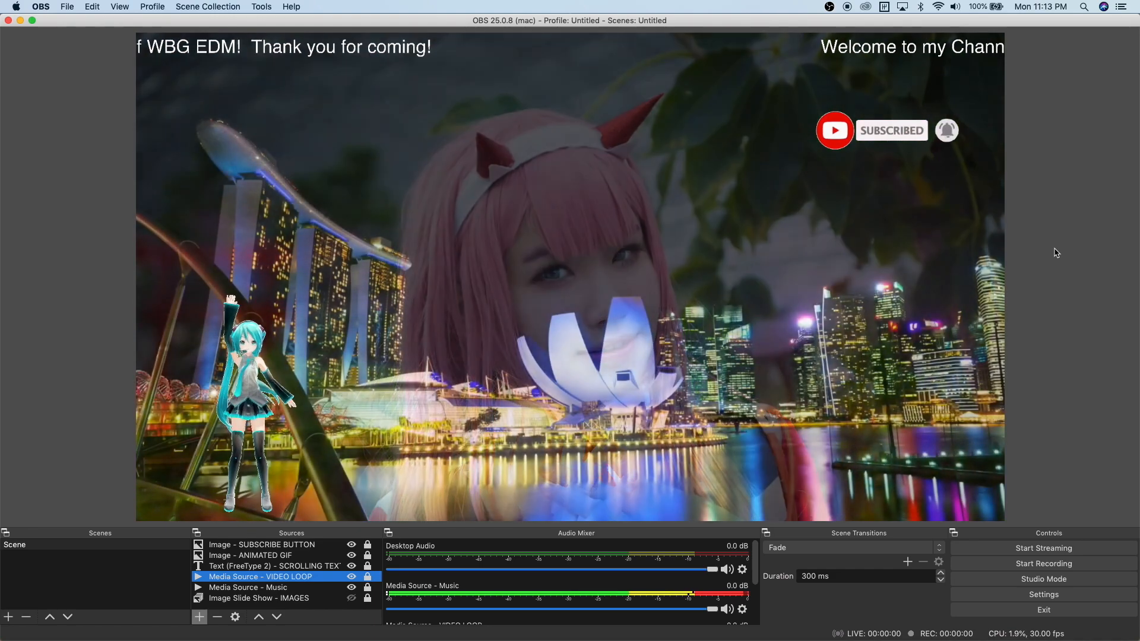
# Switch to YouTube Studio in Chrome and start scheduling a live stream that reuses the previous TEST ML stream's settings.
pyautogui.hotkey('ctrl', 'alt', 'j')
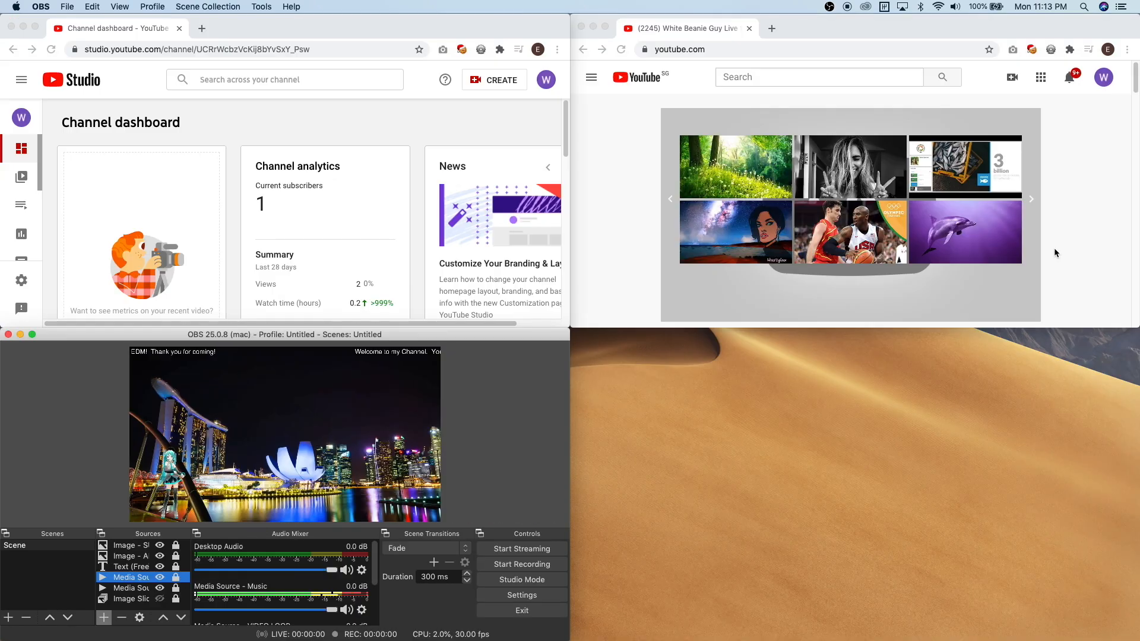
pyautogui.doubleClick(391, 31)
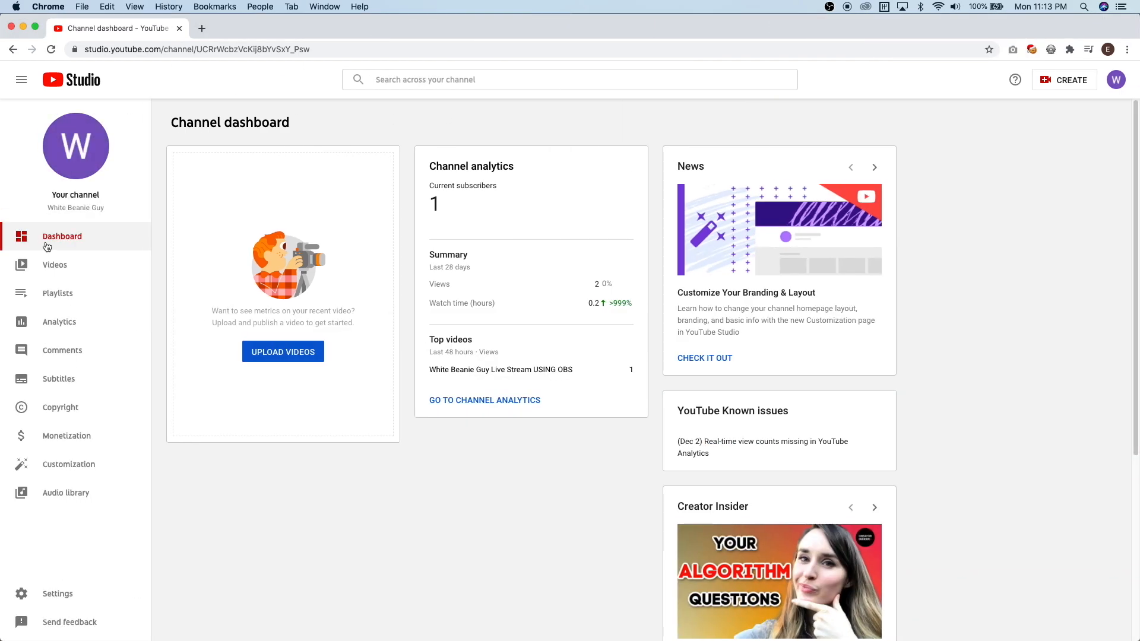
pyautogui.click(1066, 84)
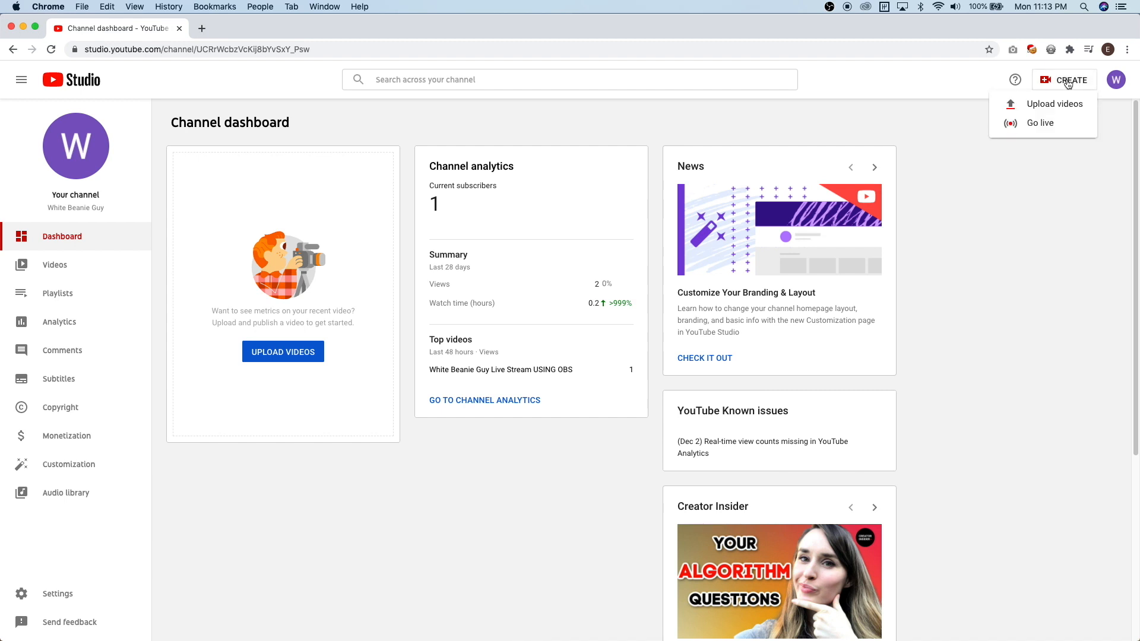
pyautogui.click(1065, 126)
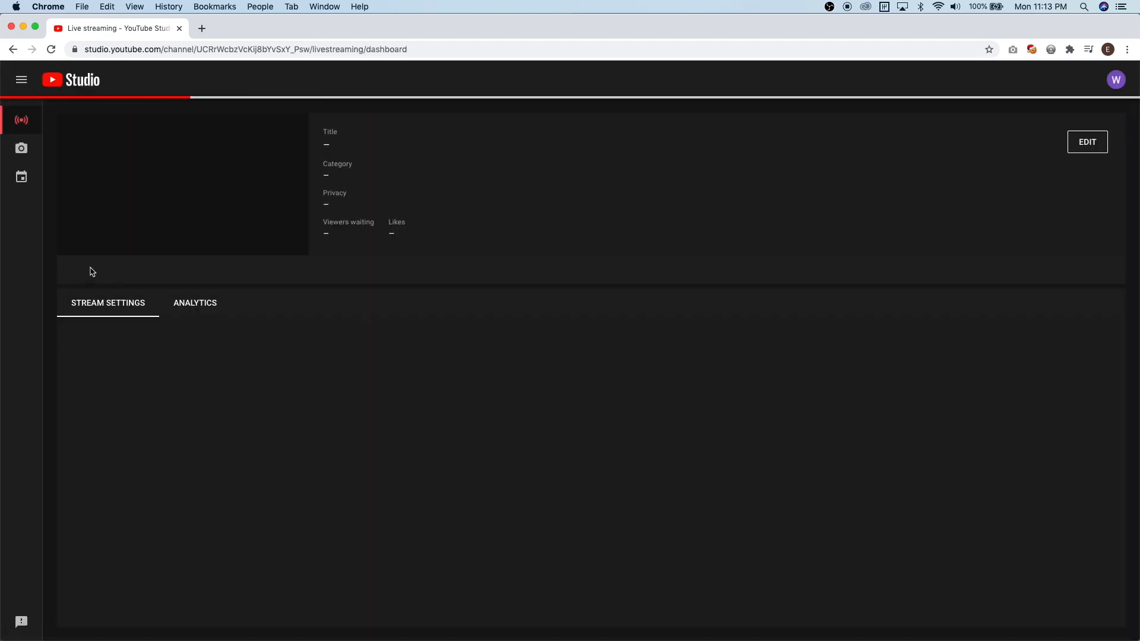
pyautogui.click(22, 177)
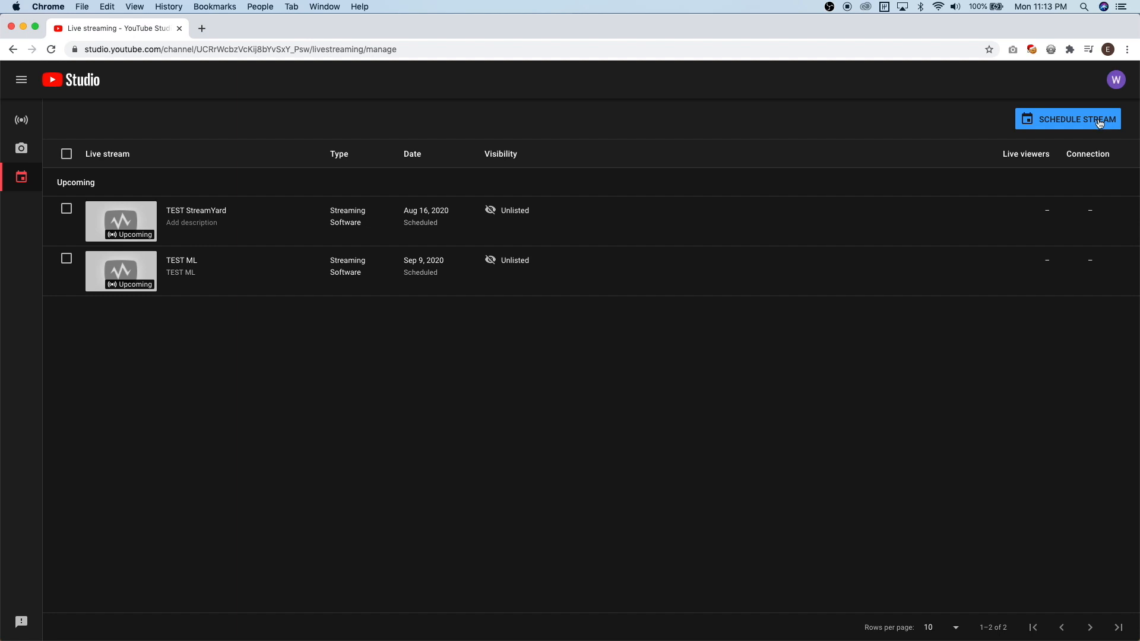
pyautogui.click(1099, 122)
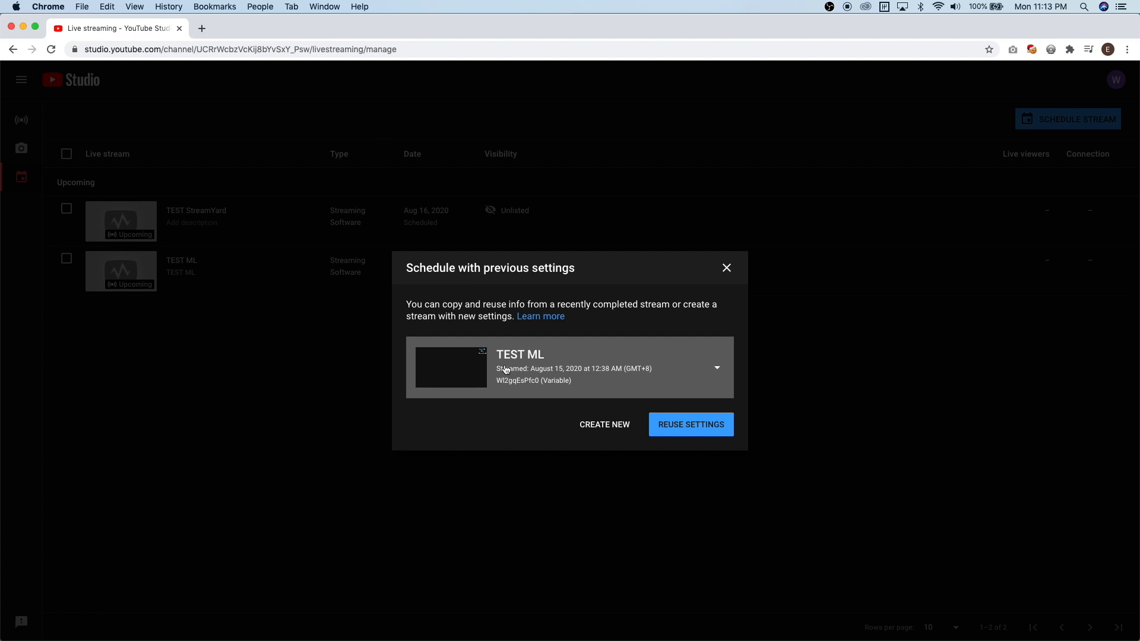
pyautogui.click(723, 425)
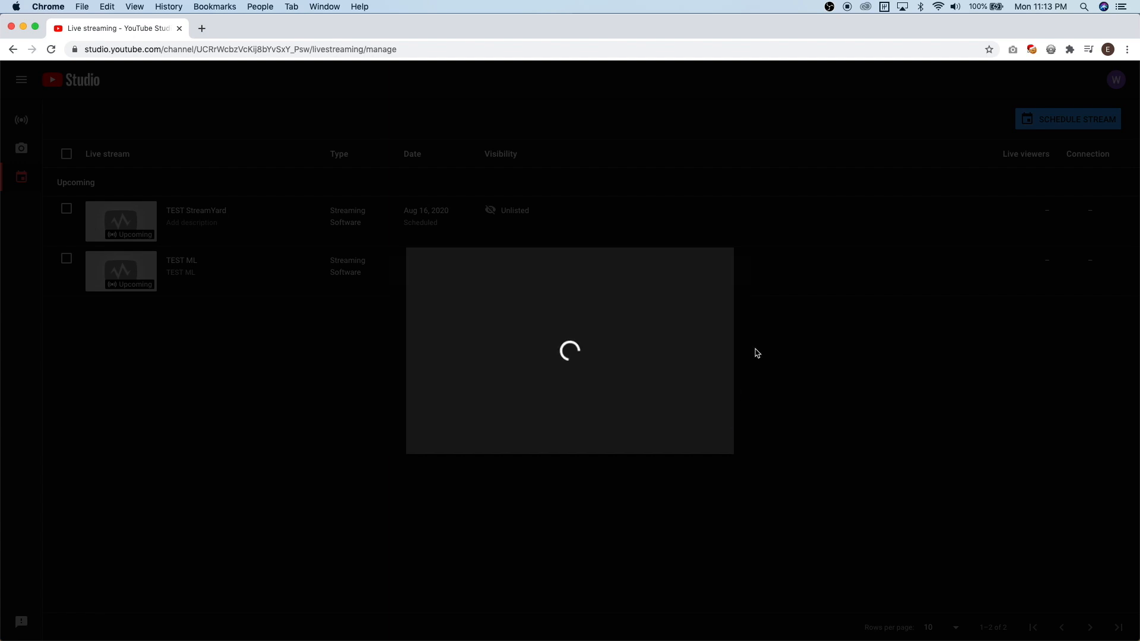
# Create the stream with MUSIC LS using OBS as both title and description, marked as not made for kids.
pyautogui.tripleClick(528, 154)
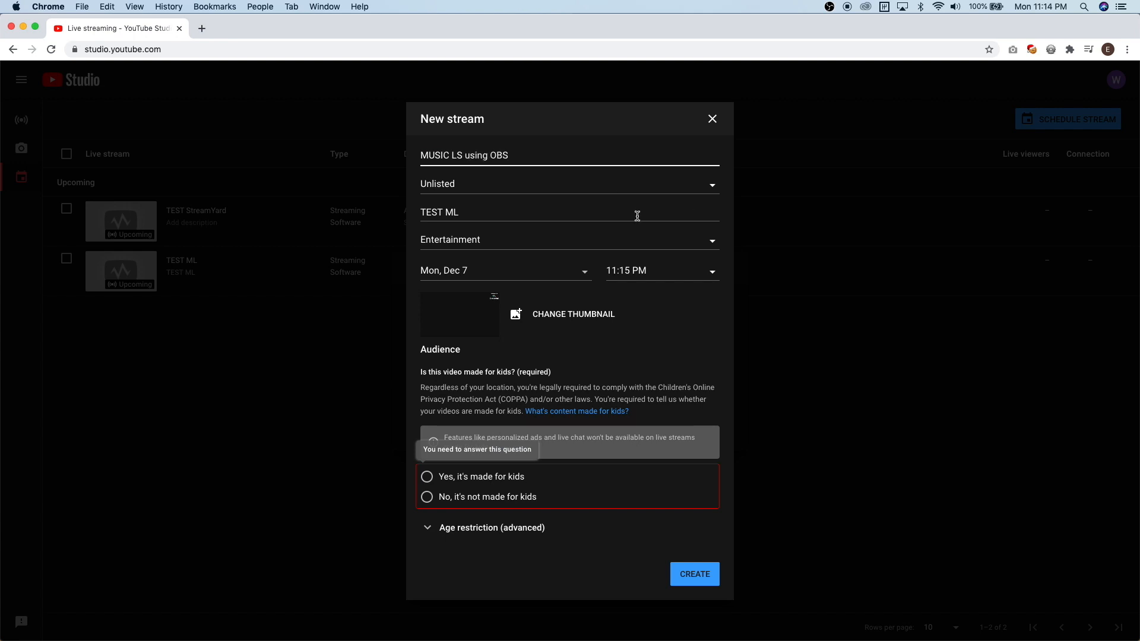
pyautogui.press('super+a')
pyautogui.press('super+c')
pyautogui.click(586, 213)
pyautogui.press('super+a')
pyautogui.press('super+v')
pyautogui.click(465, 502)
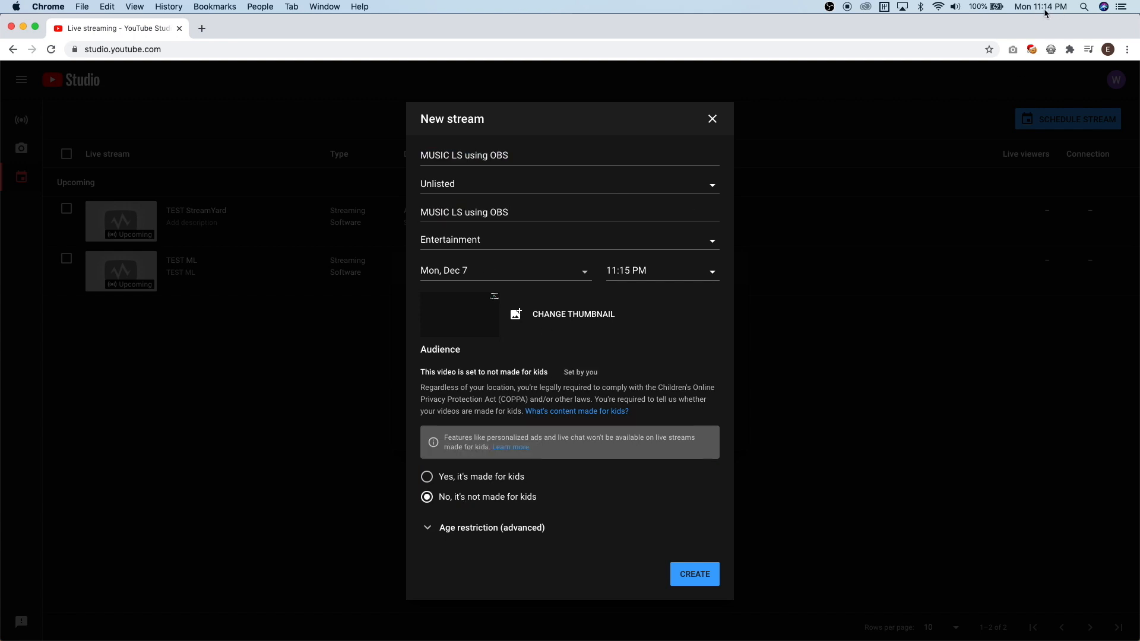
pyautogui.click(694, 575)
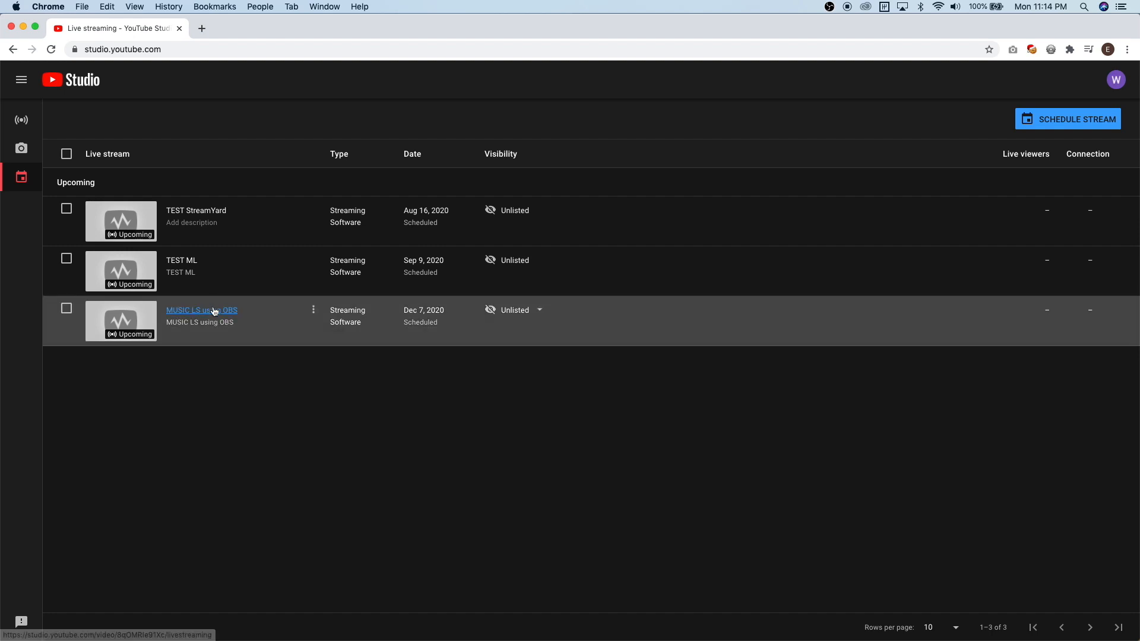
pyautogui.click(67, 249)
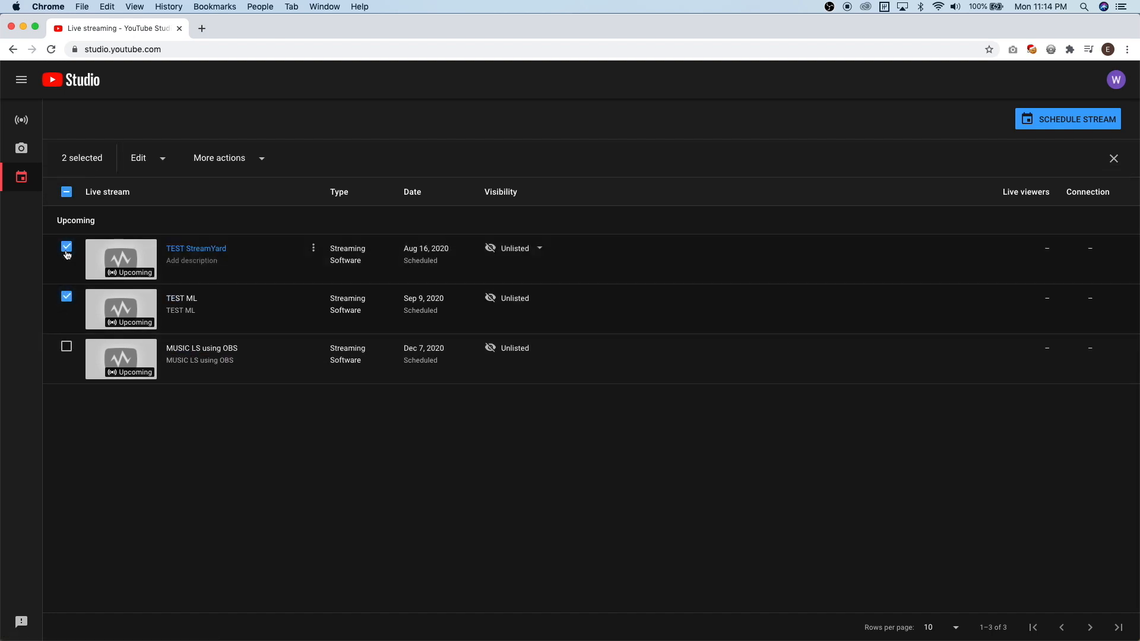
pyautogui.click(67, 250)
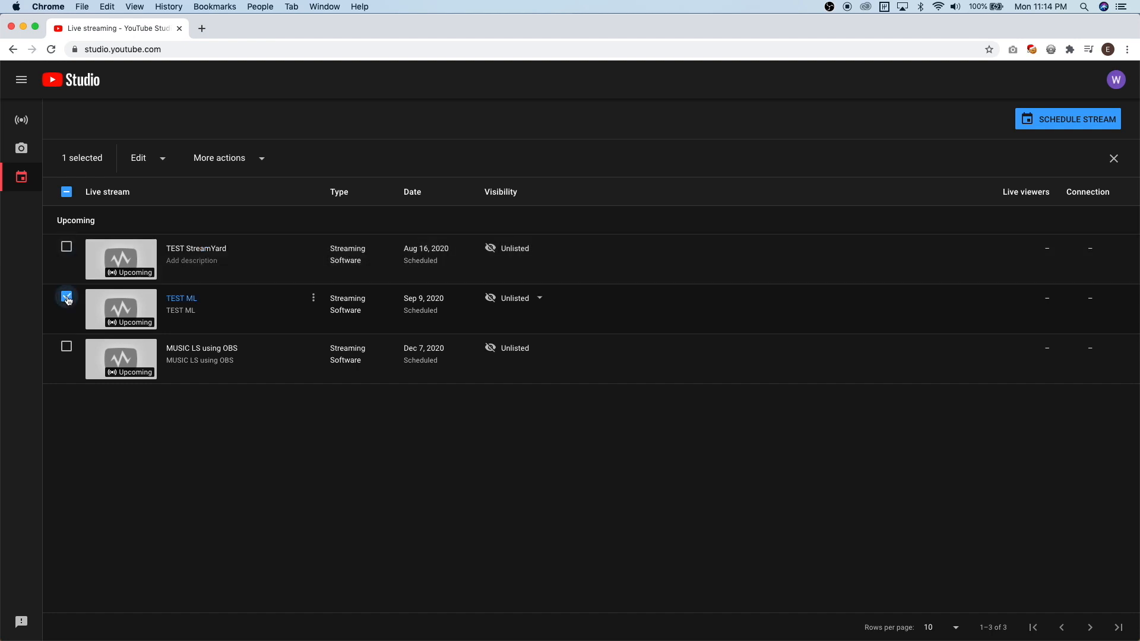
pyautogui.click(66, 298)
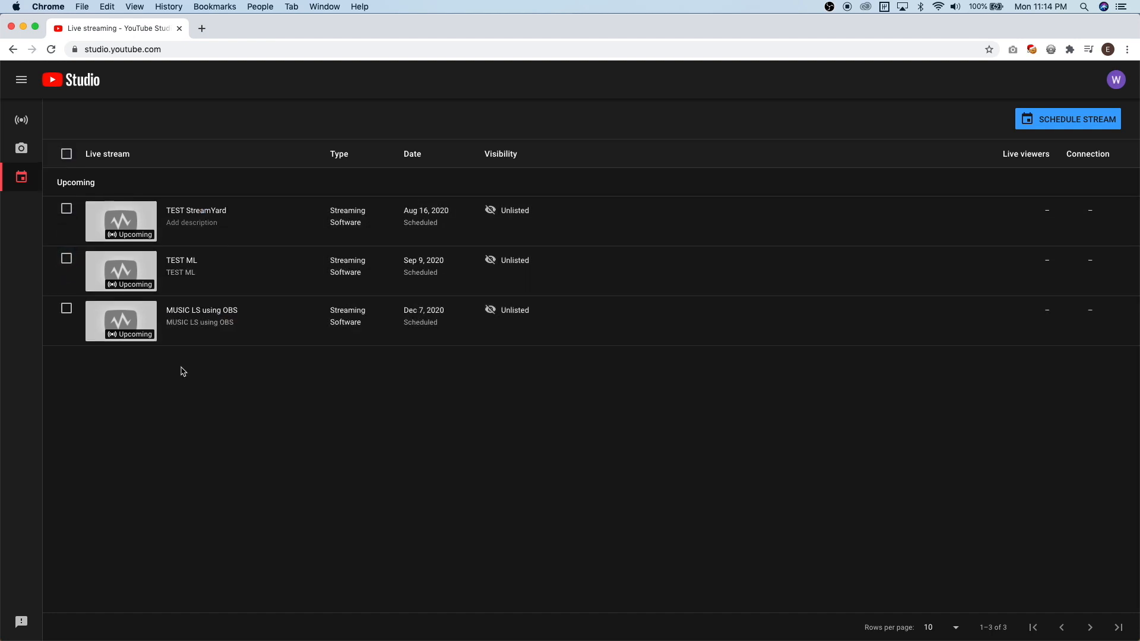
# Open the MUSIC LS using OBS stream's control room and copy its stream key, followed by its shareable video link.
pyautogui.click(225, 315)
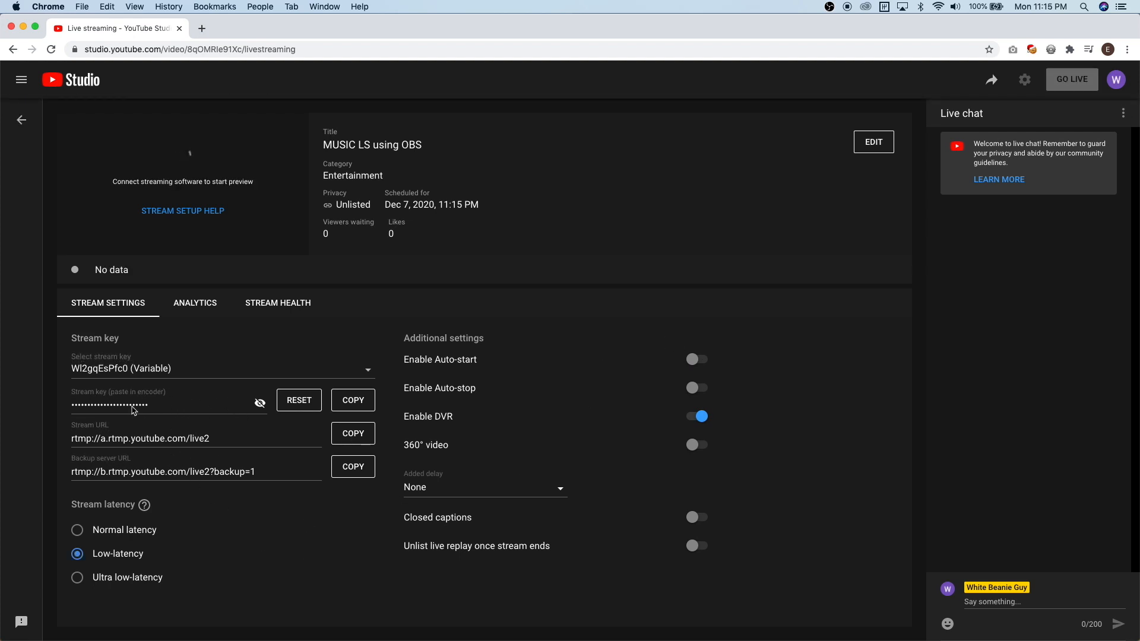
pyautogui.click(365, 405)
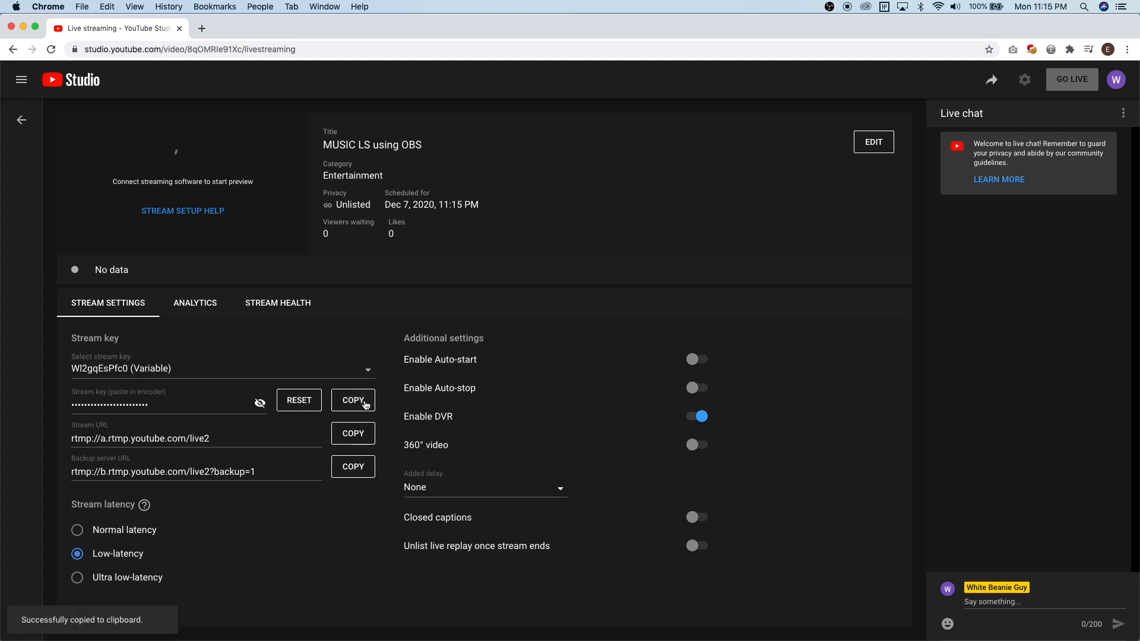
pyautogui.click(991, 80)
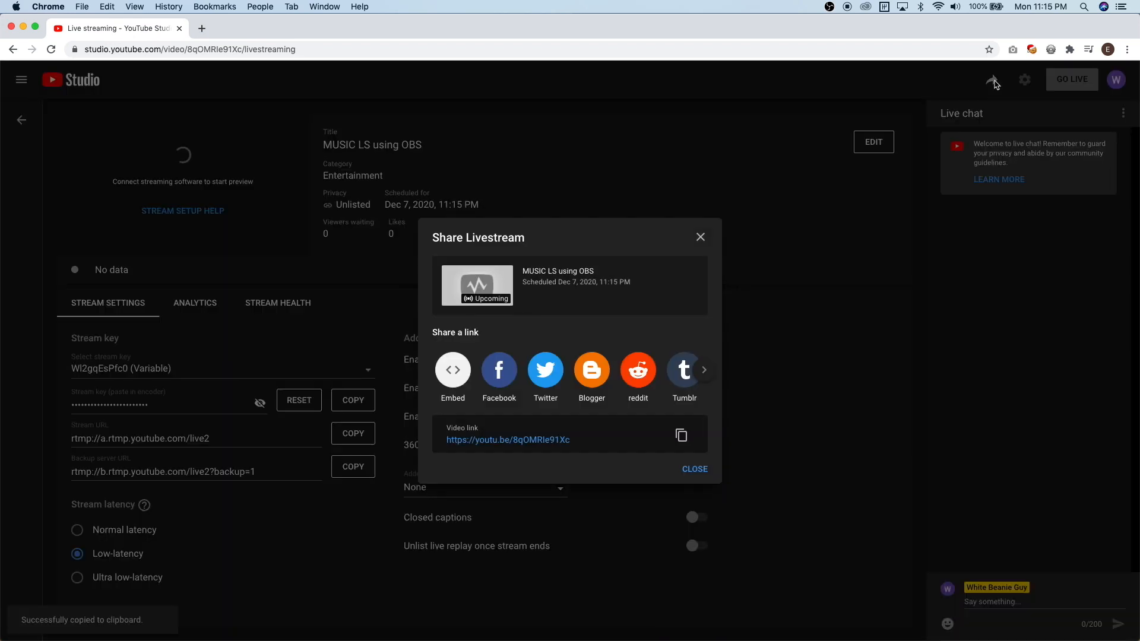
pyautogui.click(681, 436)
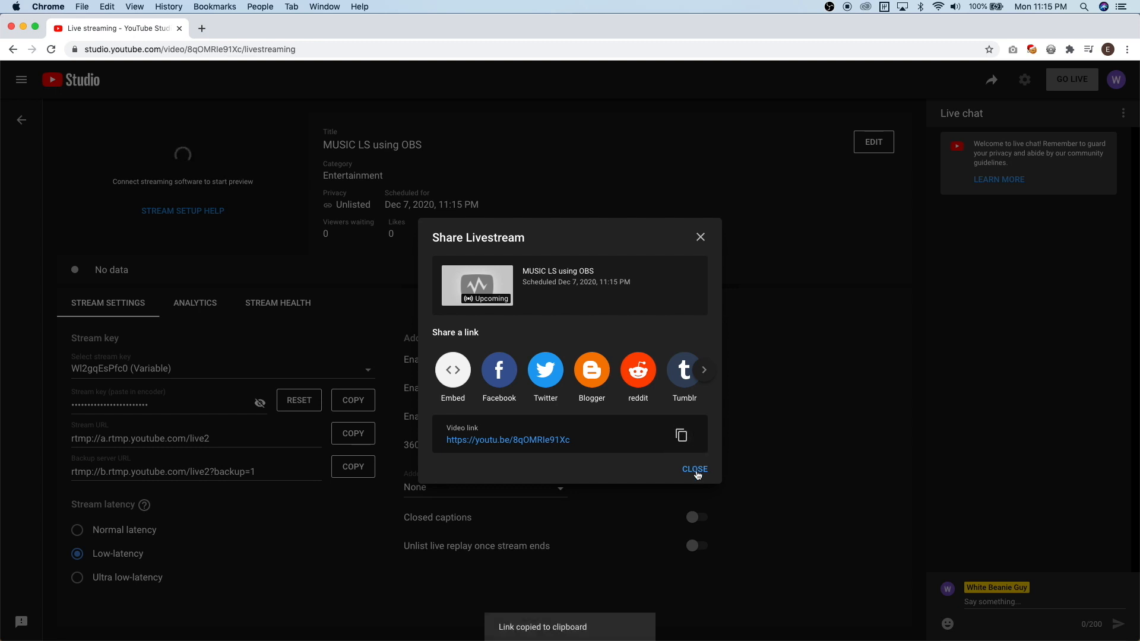
pyautogui.click(695, 469)
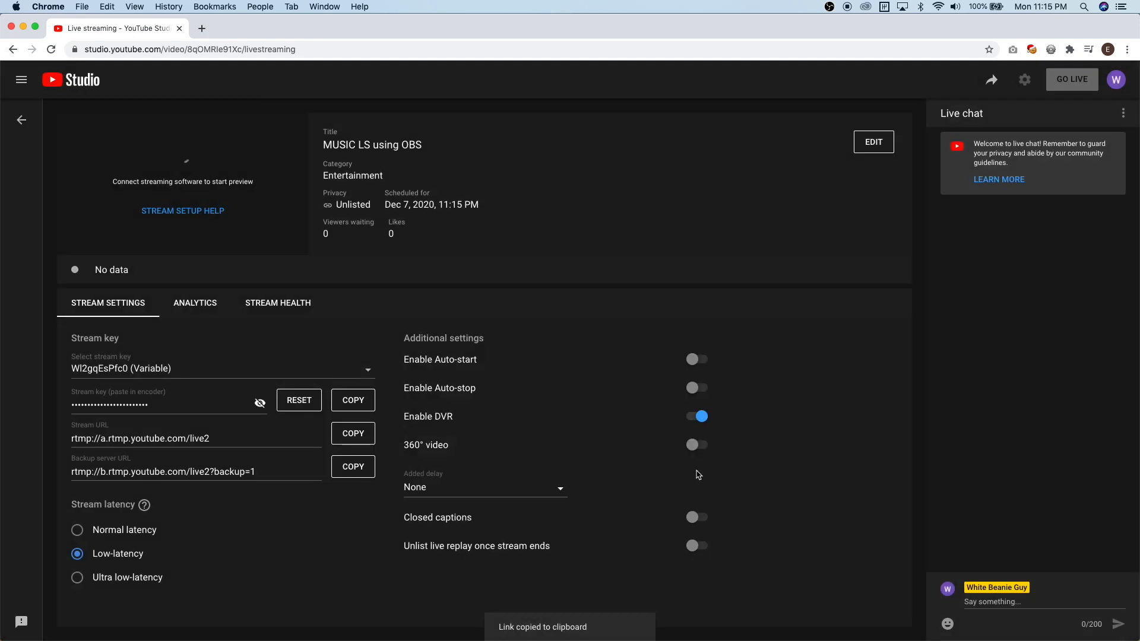
# Load the copied video link in the second Chrome window to show the stream's watch page.
pyautogui.hotkey('ctrl', 'alt', 'u')
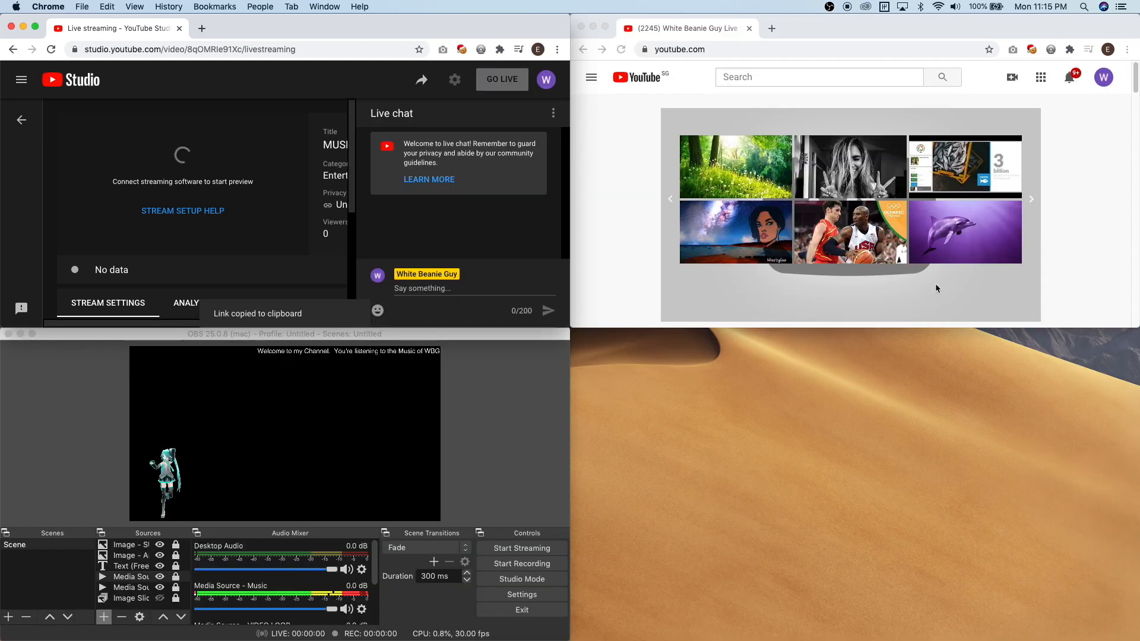
pyautogui.click(736, 45)
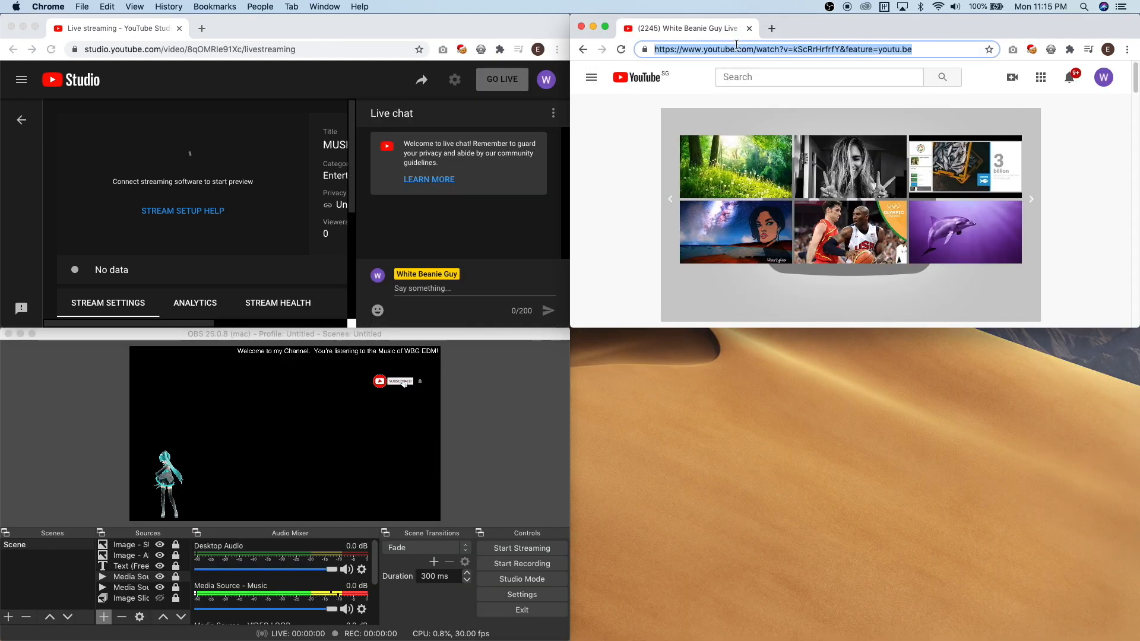
pyautogui.press('super+v')
pyautogui.press('Return')
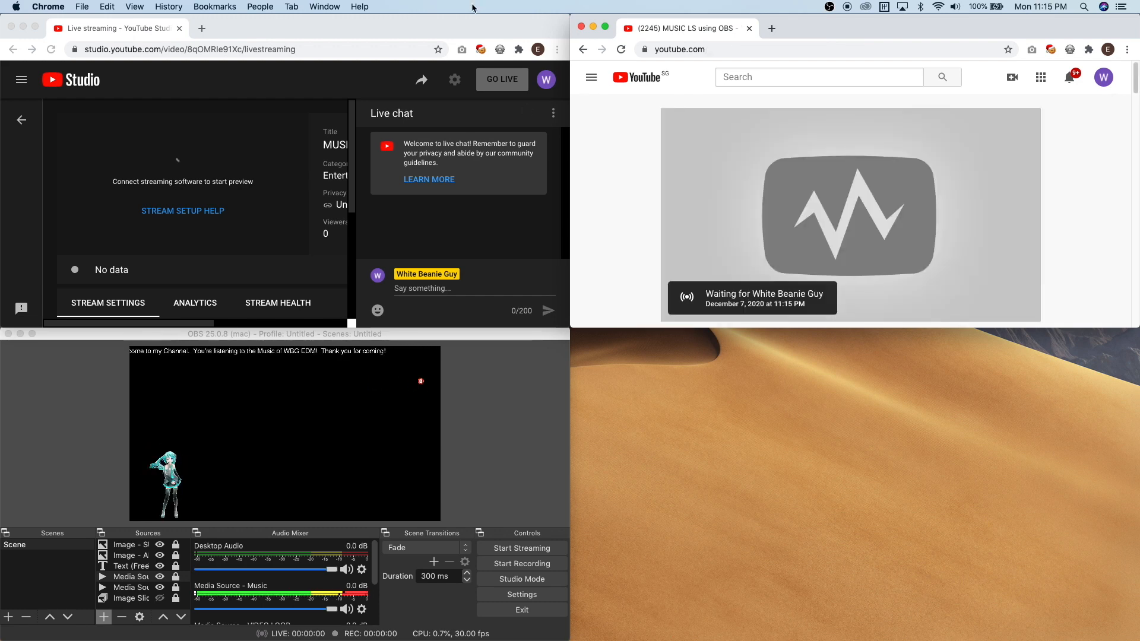
# Copy the stream key from the MUSIC LS using OBS stream settings, enlarging the YouTube Studio window only while doing so.
pyautogui.click(465, 21)
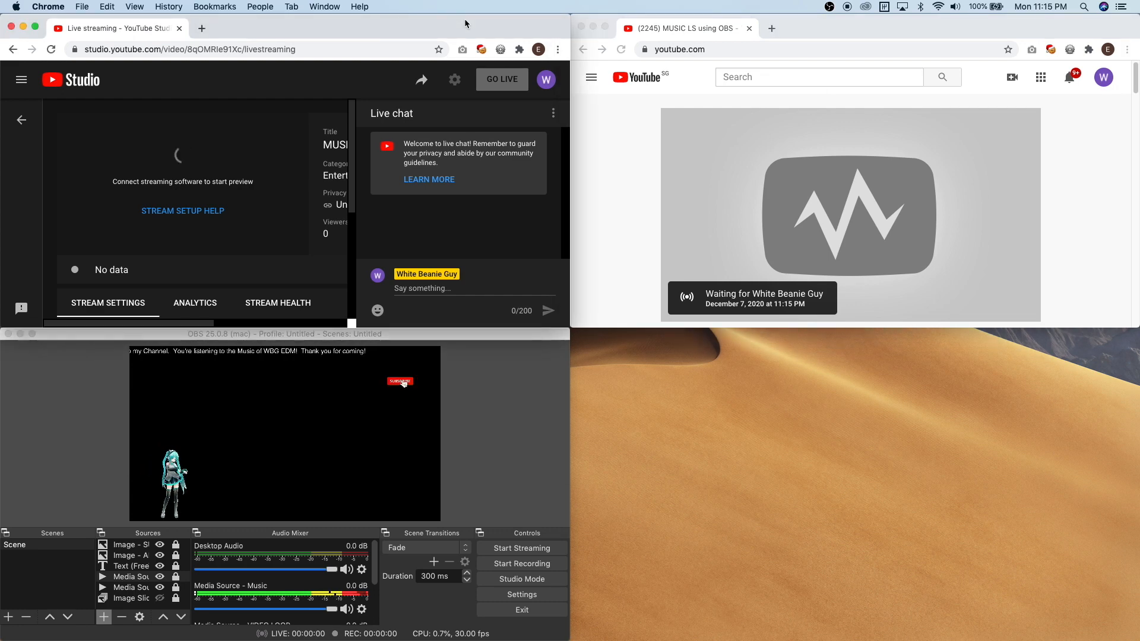
pyautogui.doubleClick(465, 21)
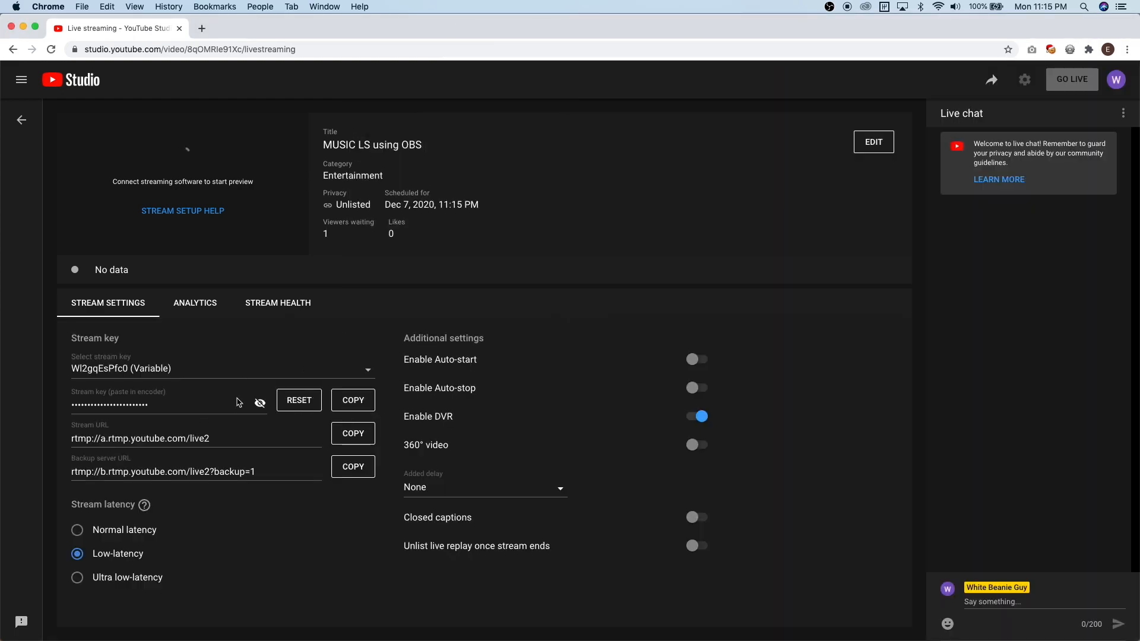
pyautogui.click(350, 403)
pyautogui.doubleClick(481, 32)
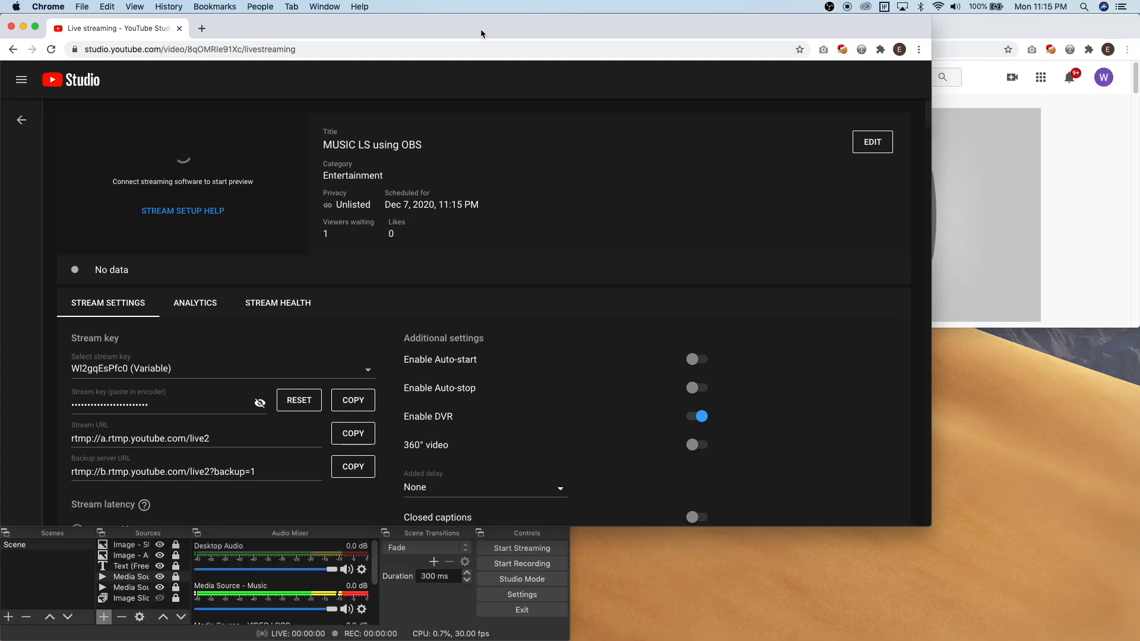
# Switch to OBS and replace the stream key in its stream settings with the copied YouTube stream key.
pyautogui.click(519, 594)
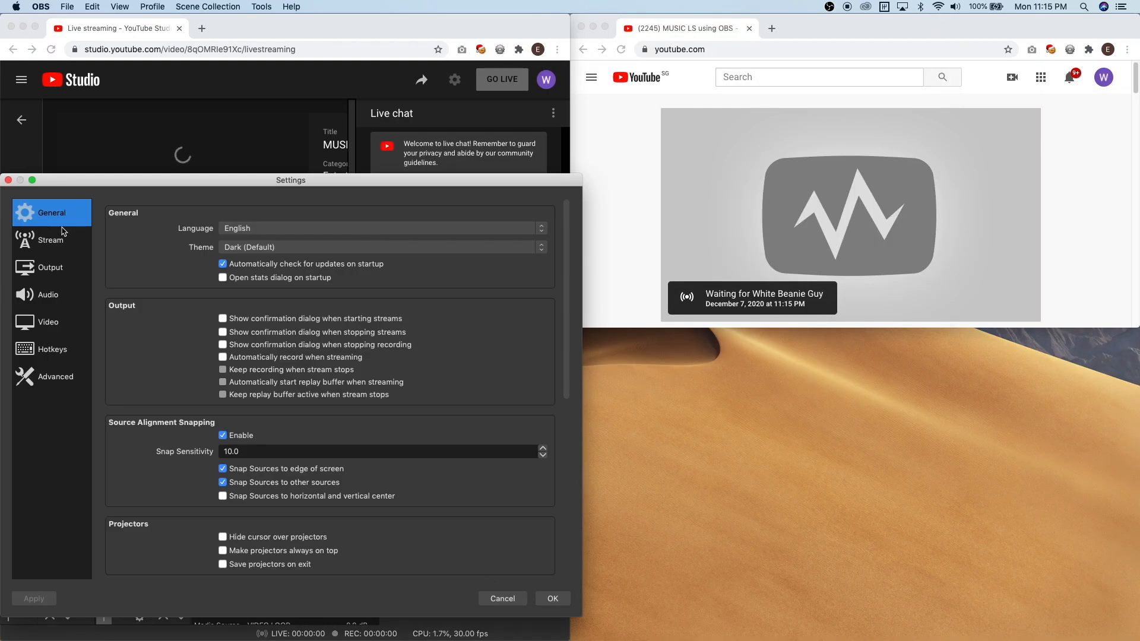
pyautogui.click(54, 243)
pyautogui.doubleClick(433, 257)
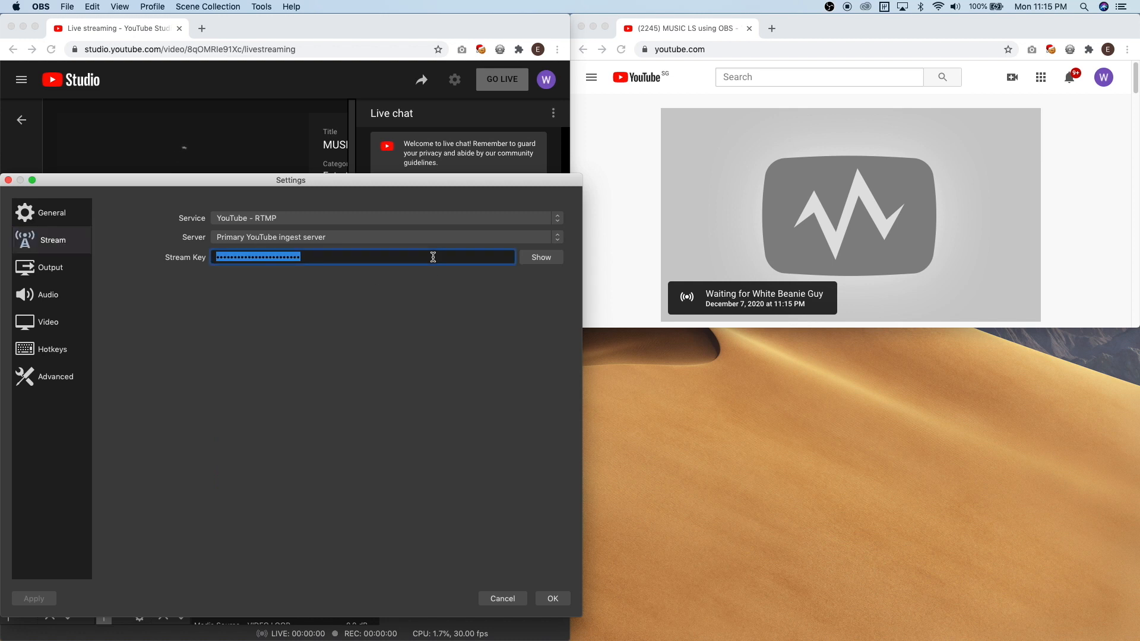
pyautogui.press('BackSpace')
pyautogui.rightClick(417, 259)
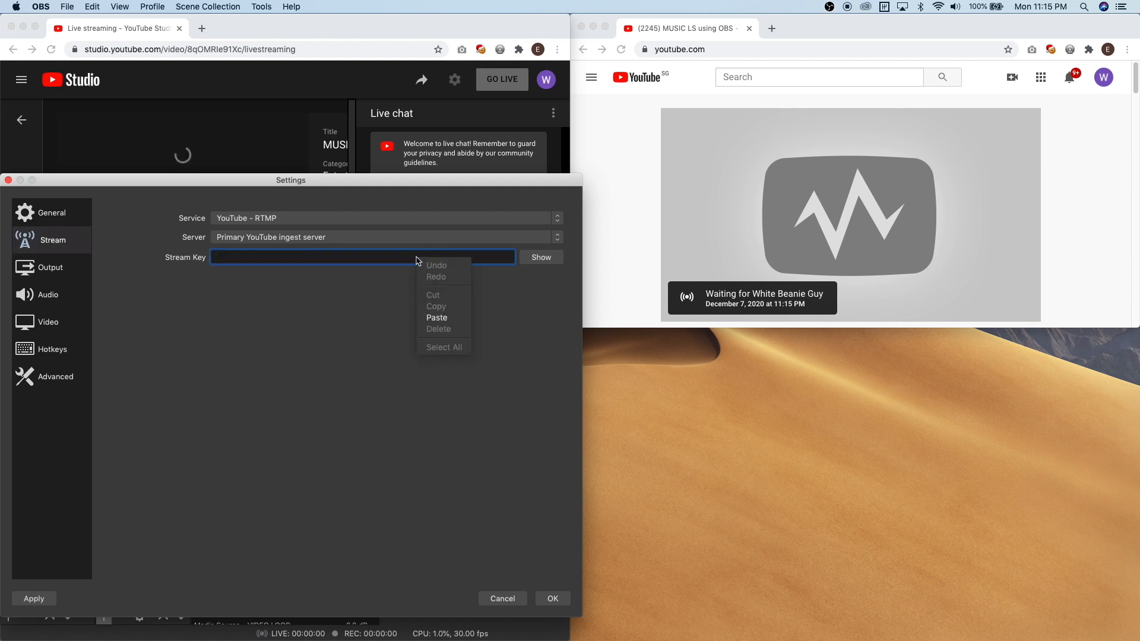
pyautogui.click(438, 318)
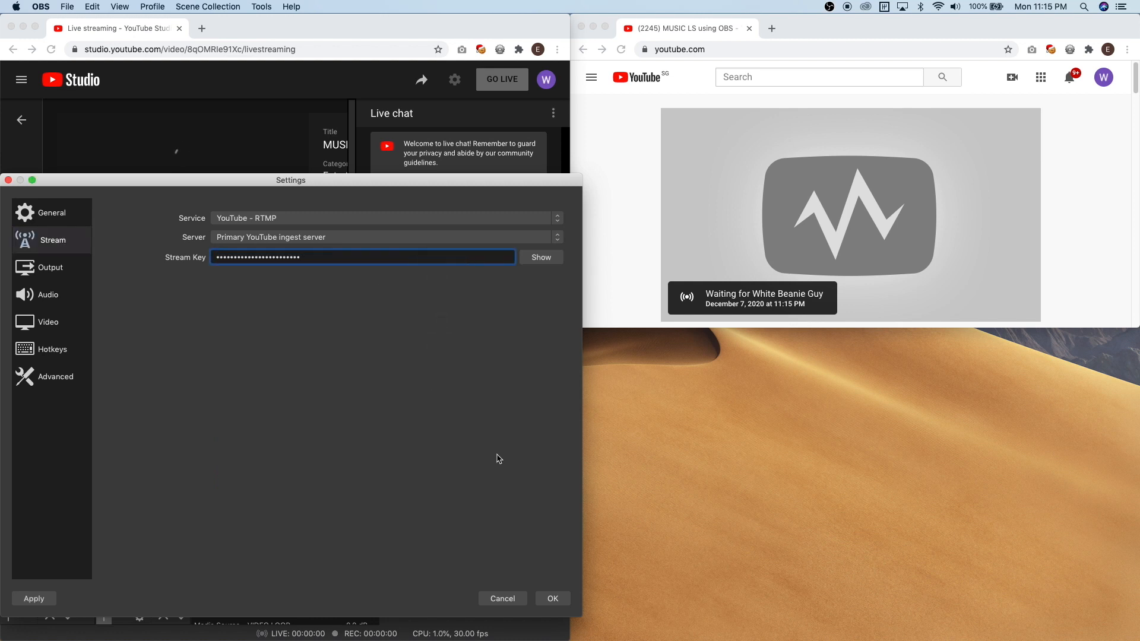
pyautogui.click(552, 598)
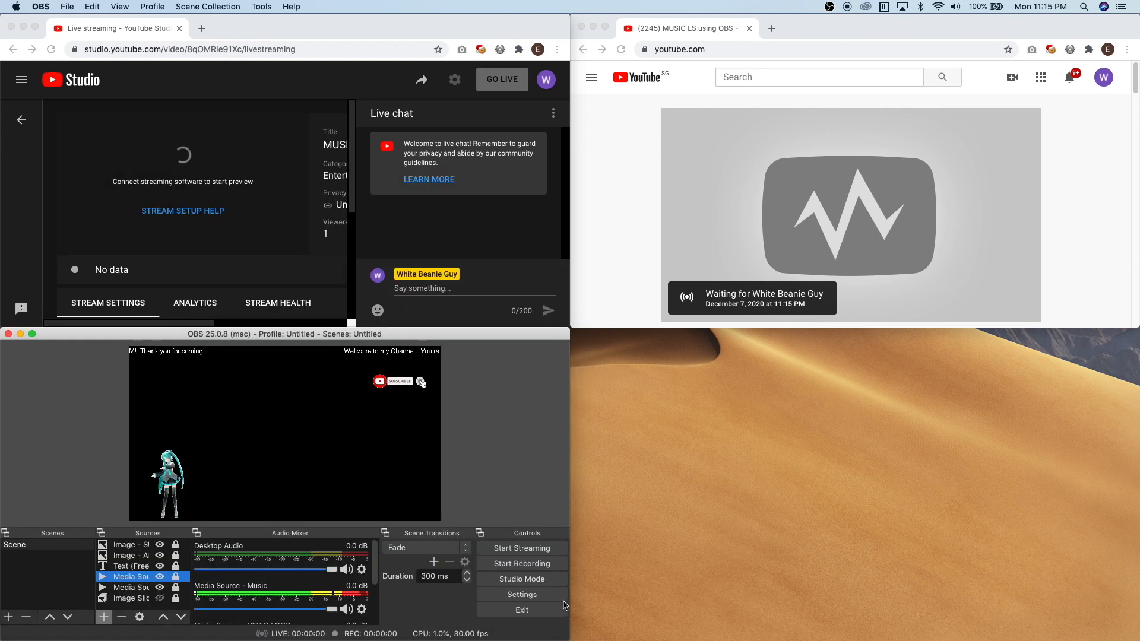
# Enable Loop in the VIDEO LOOP media source's properties with the OBS window enlarged, and restore the window's smaller size.
pyautogui.click(511, 425)
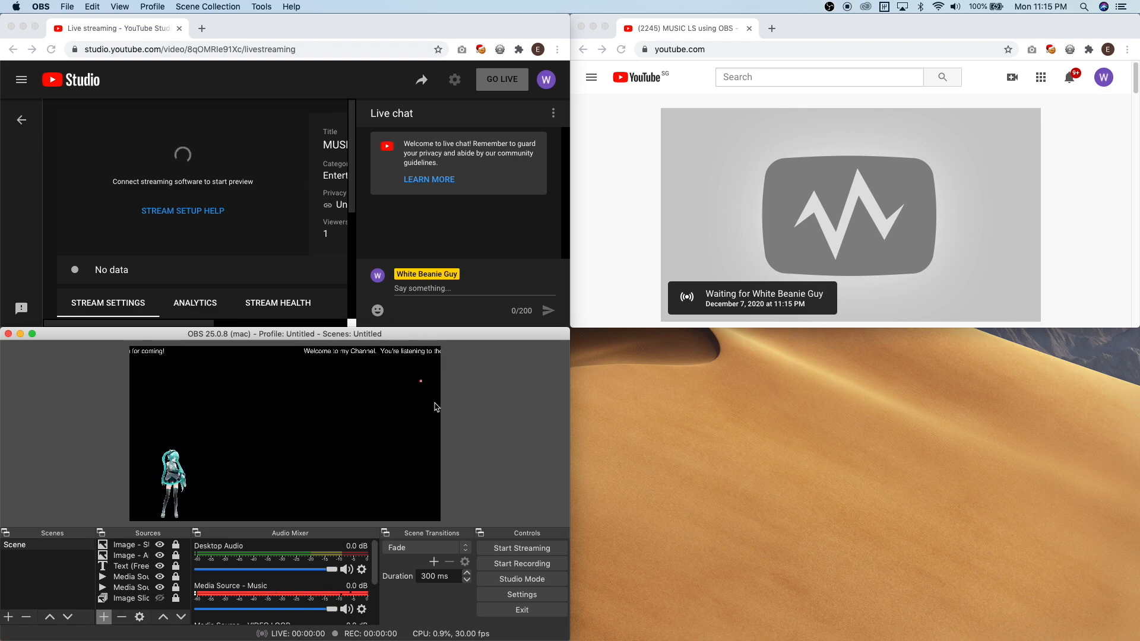
pyautogui.doubleClick(513, 333)
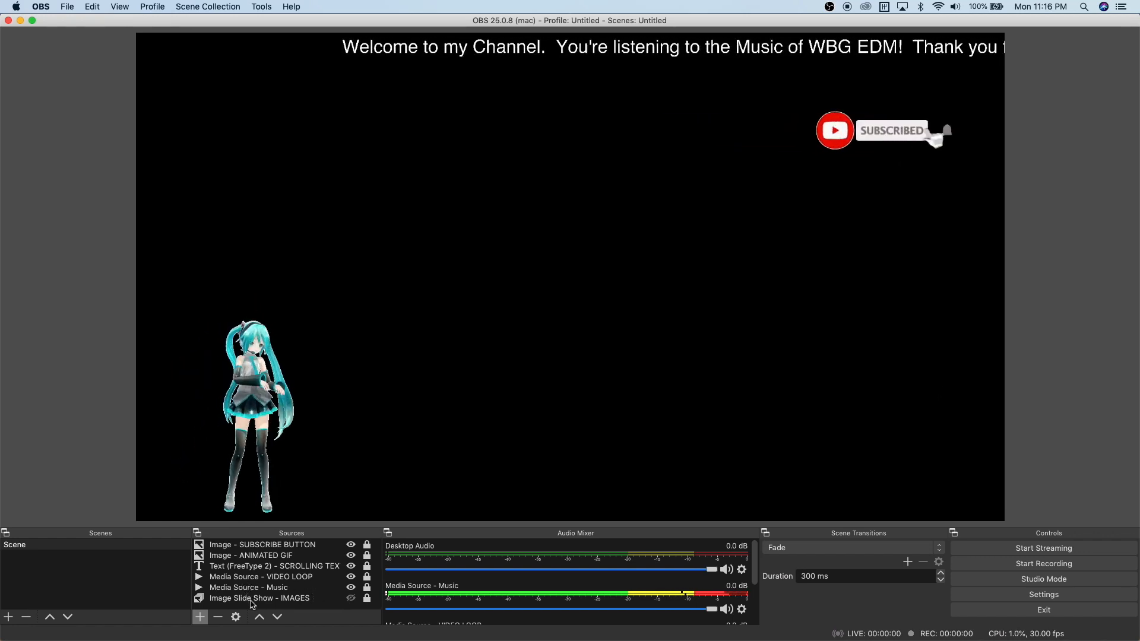
pyautogui.click(316, 578)
pyautogui.doubleClick(316, 579)
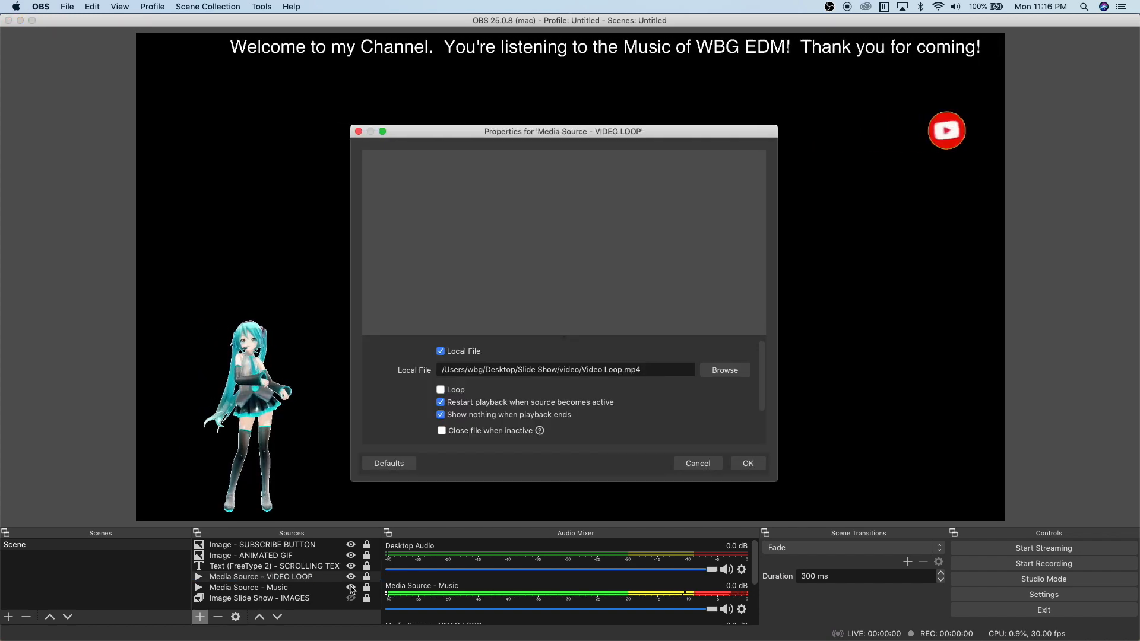
pyautogui.click(440, 390)
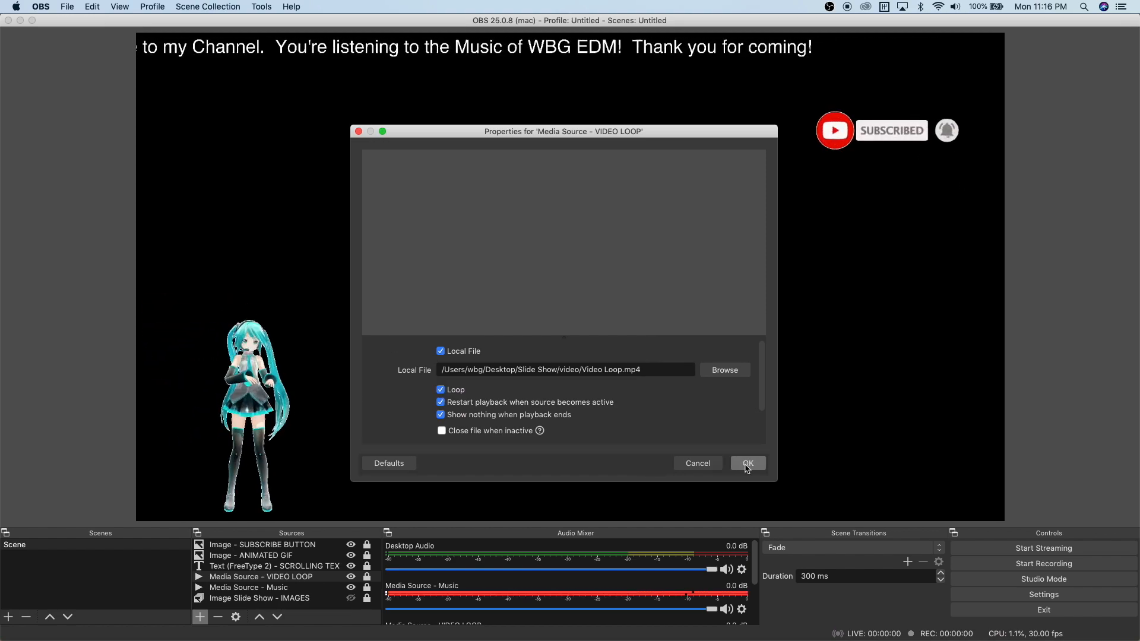
pyautogui.click(747, 463)
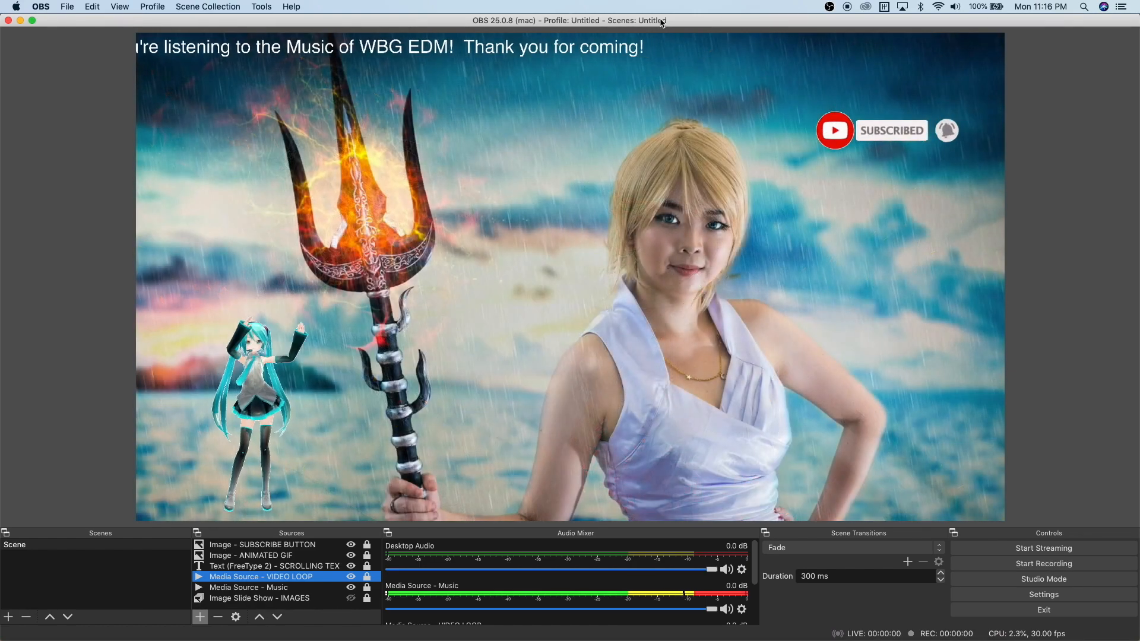
pyautogui.doubleClick(661, 23)
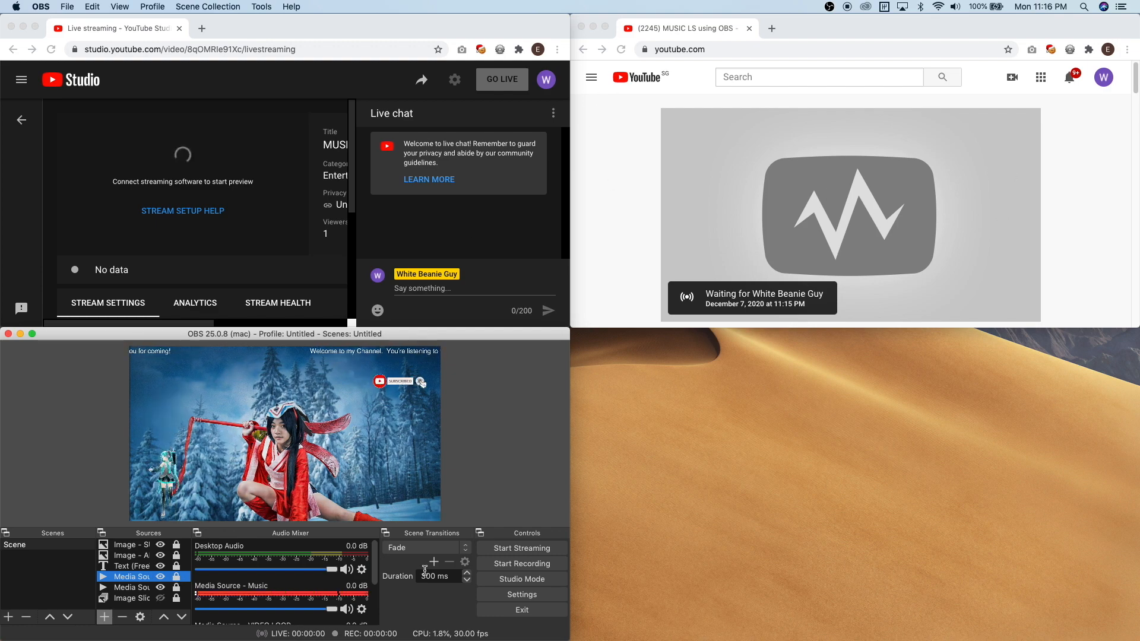
# Start streaming from OBS, dismiss the ready notice in YouTube Studio, and go live with the MUSIC LS using OBS stream.
pyautogui.click(521, 554)
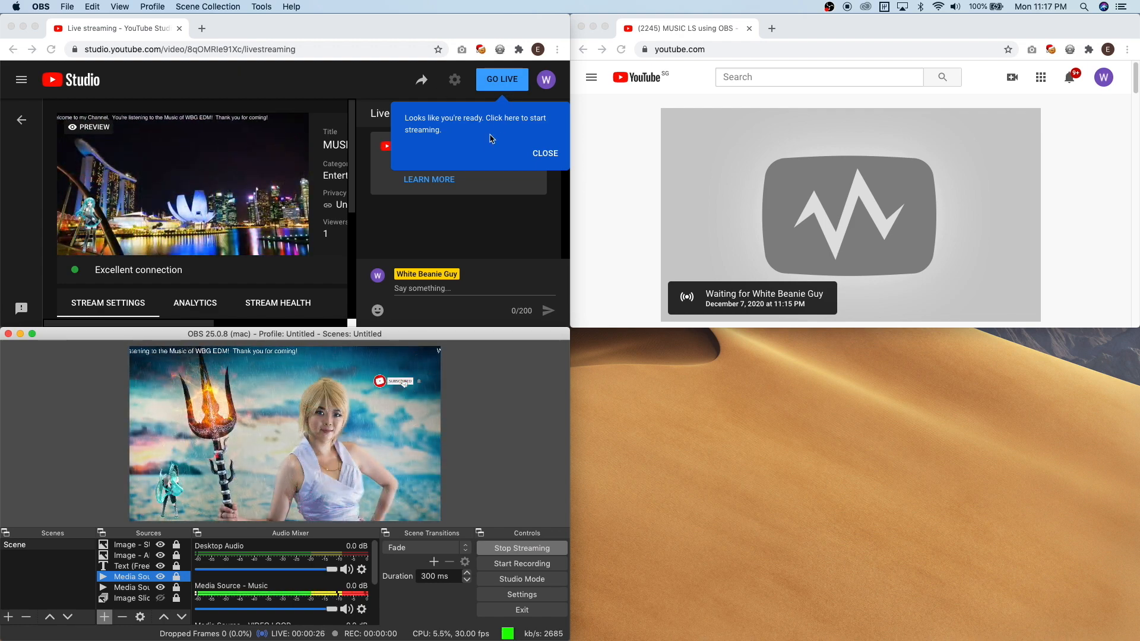
pyautogui.click(525, 168)
pyautogui.click(544, 153)
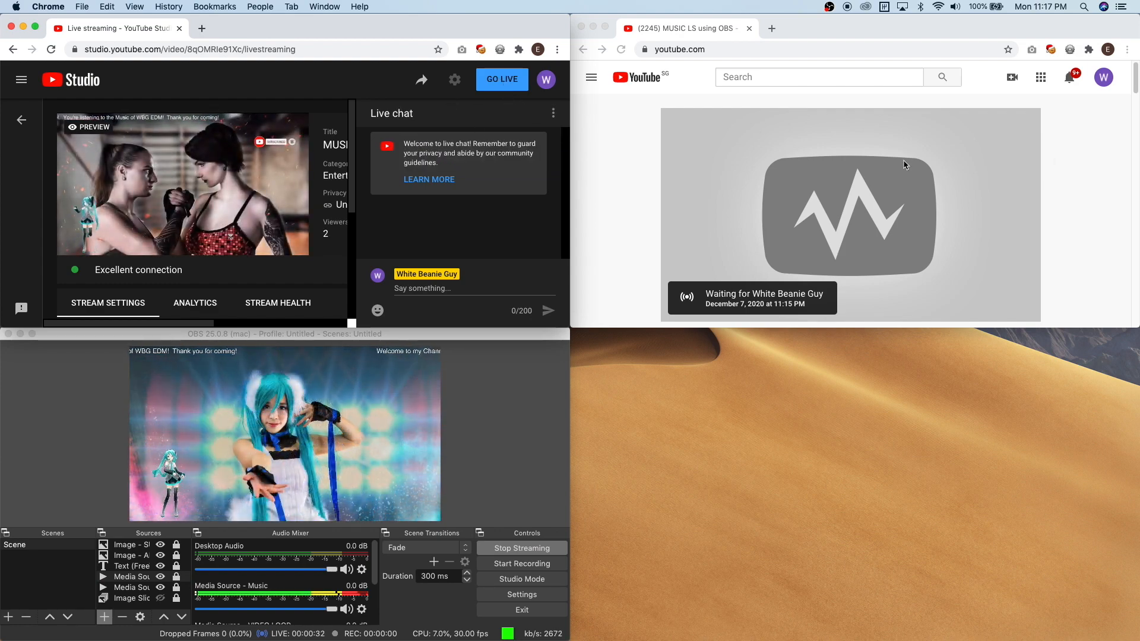
pyautogui.click(502, 79)
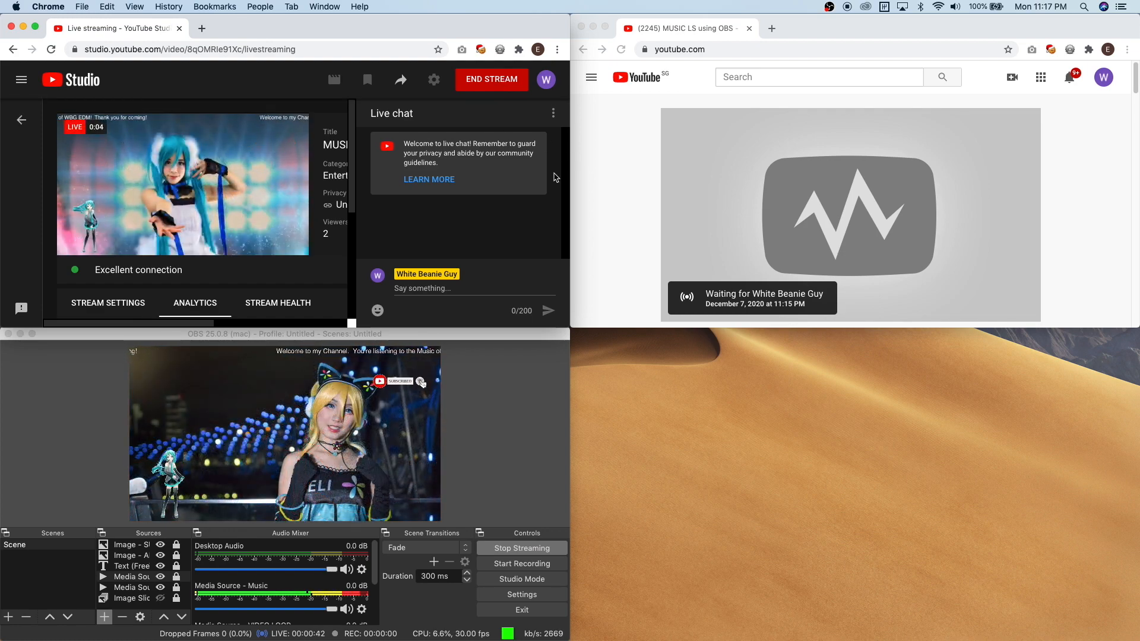
# Check the live broadcast on its YouTube watch page with sound on and the window briefly enlarged, and mute the player again.
pyautogui.click(581, 301)
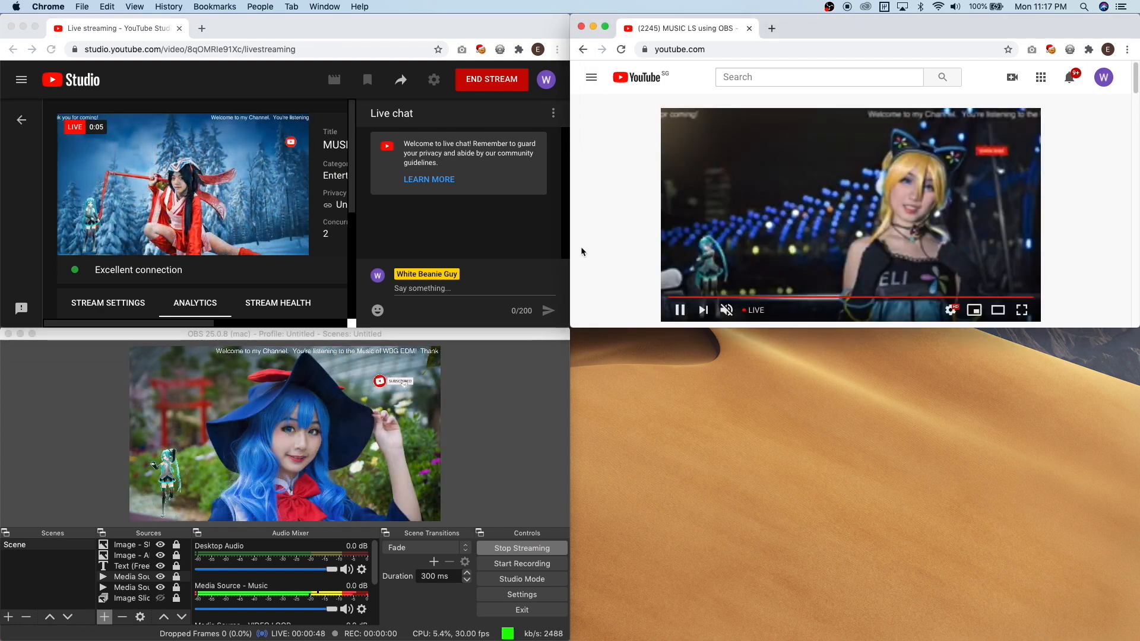
pyautogui.click(726, 311)
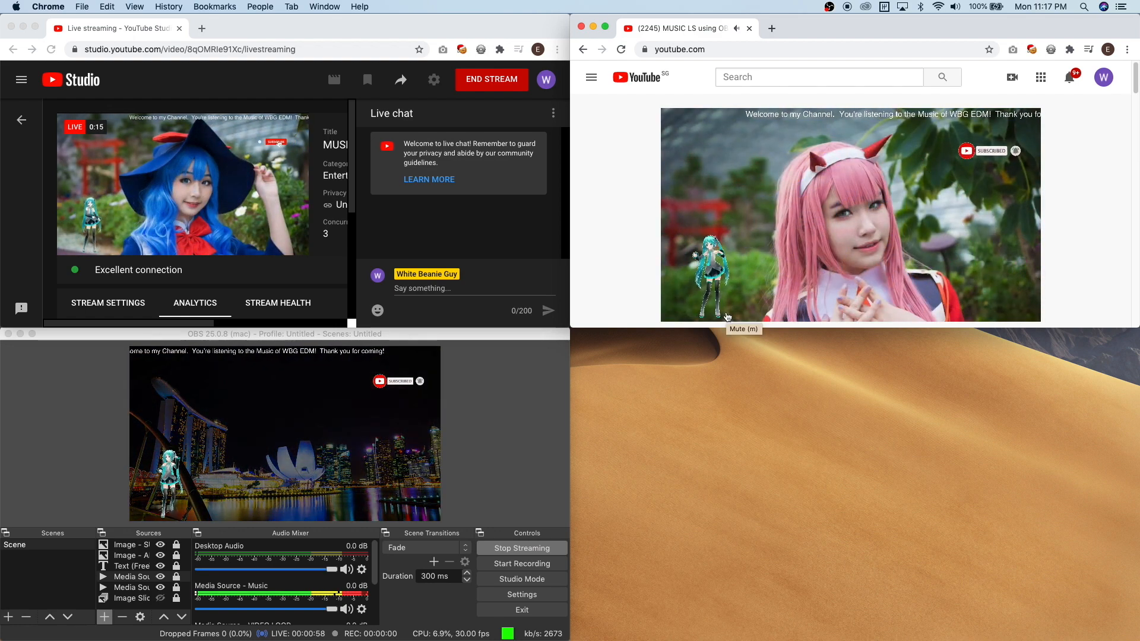
pyautogui.doubleClick(900, 30)
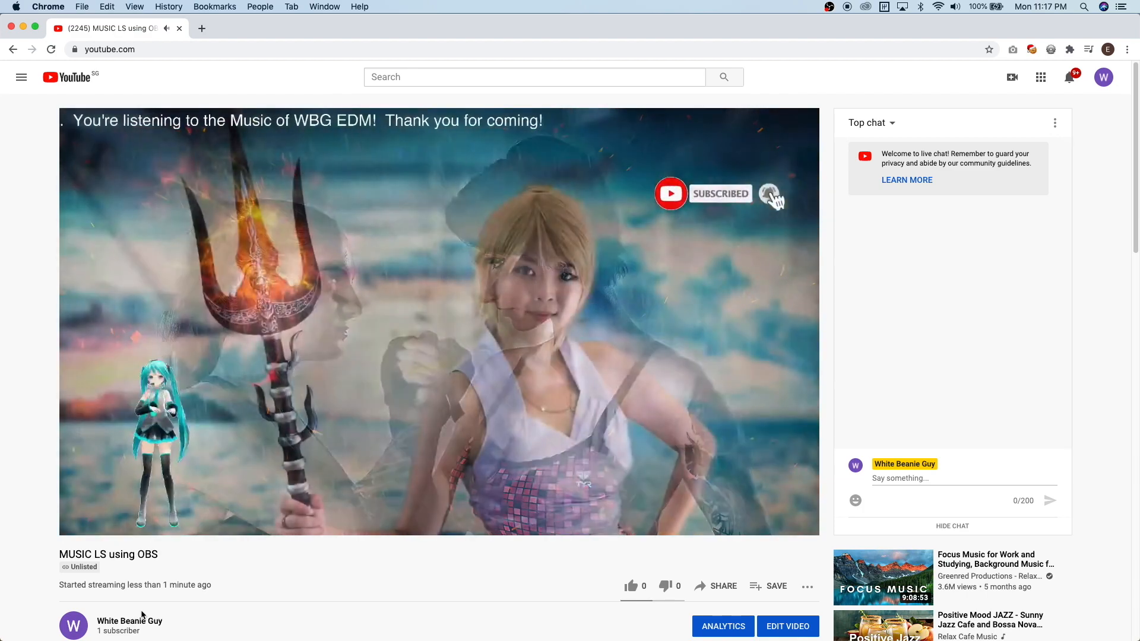
pyautogui.hotkey('ctrl', 'alt', 'i')
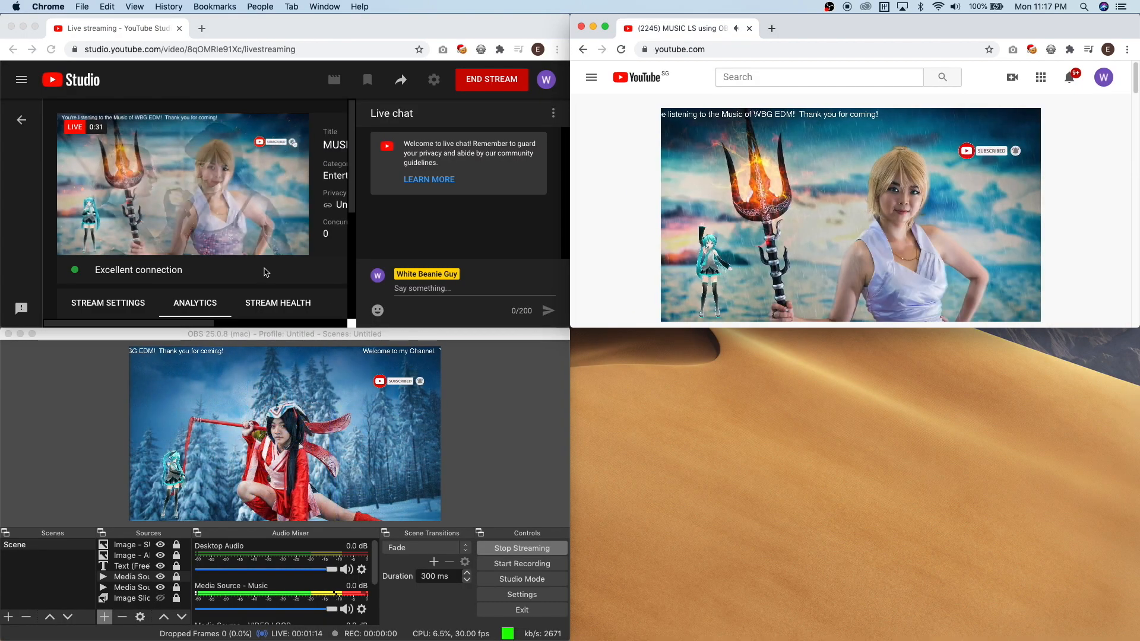
pyautogui.click(726, 311)
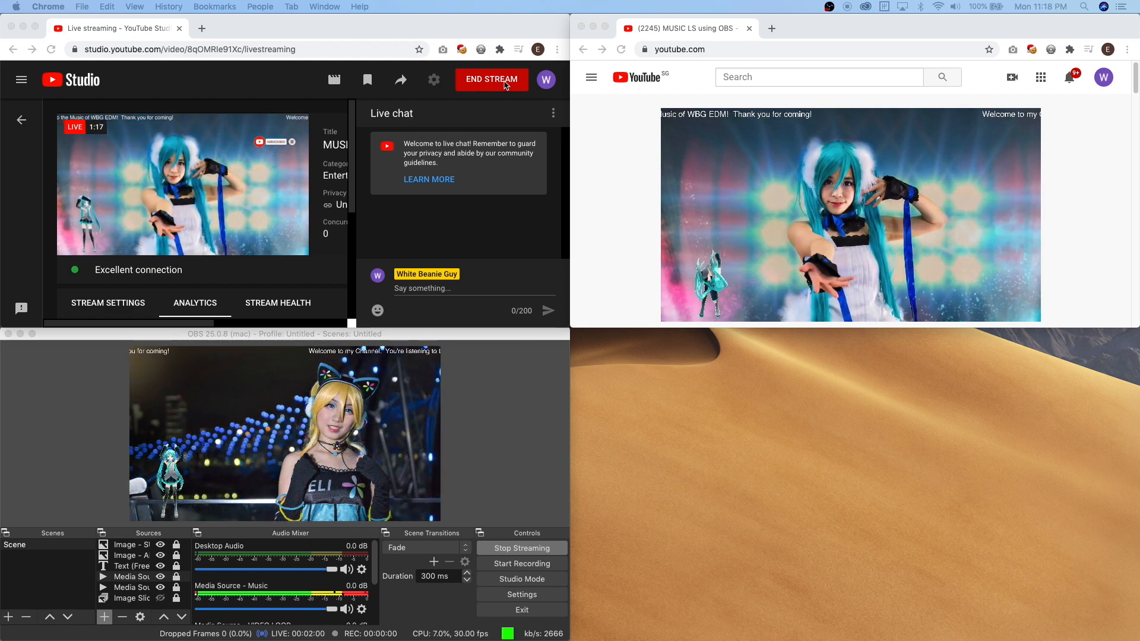
# End the live stream in YouTube Studio, confirming the ending, and stop streaming in OBS.
pyautogui.click(505, 84)
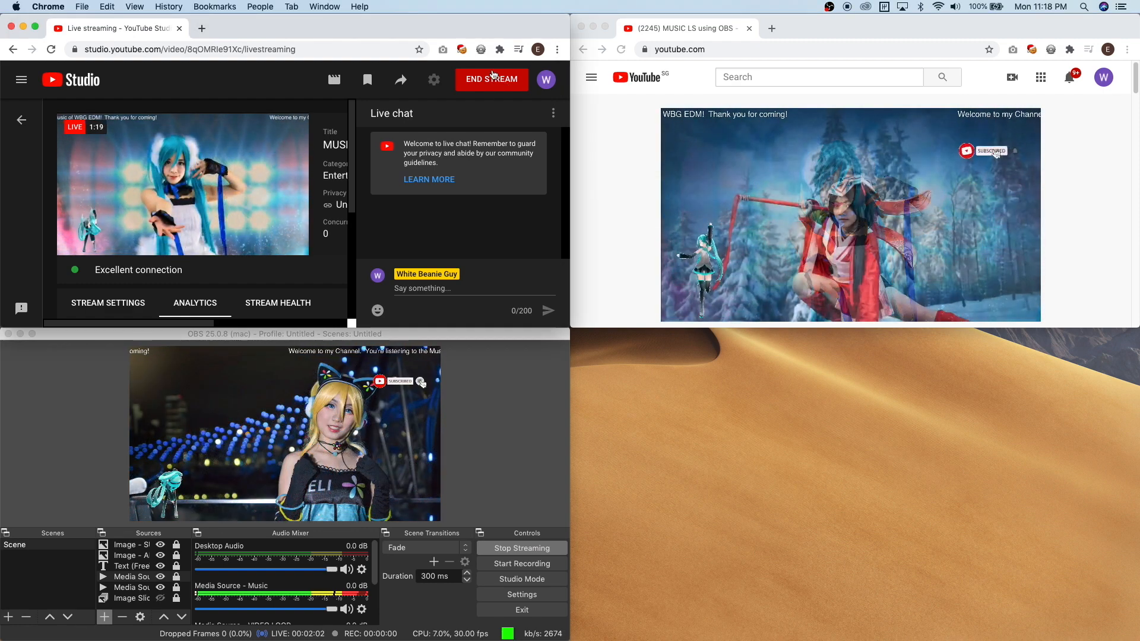
pyautogui.click(385, 244)
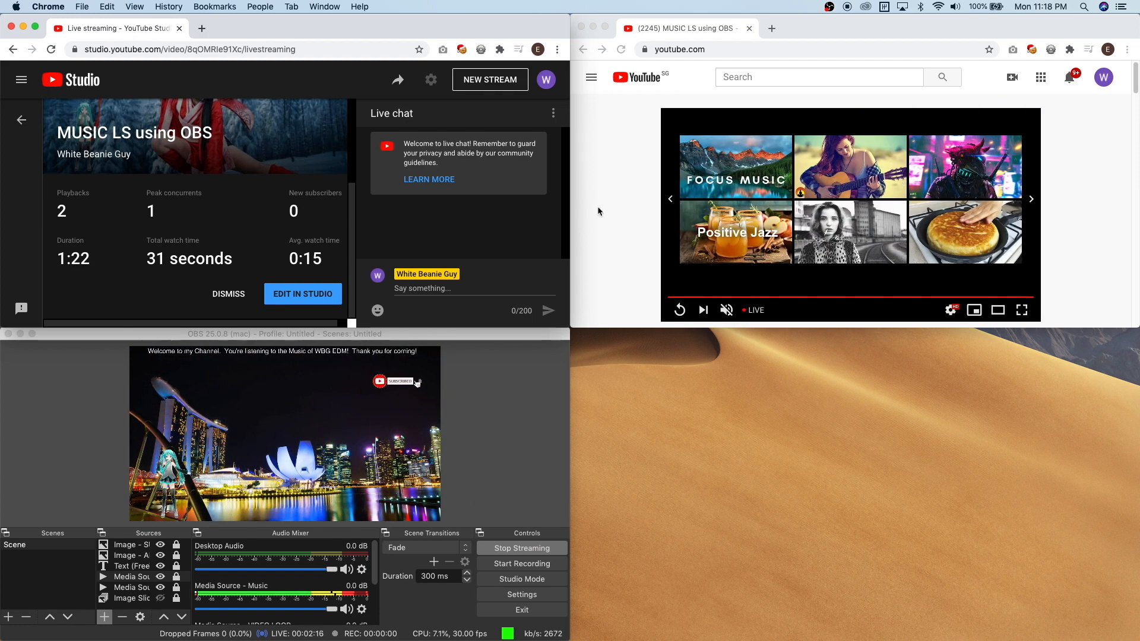
pyautogui.click(548, 550)
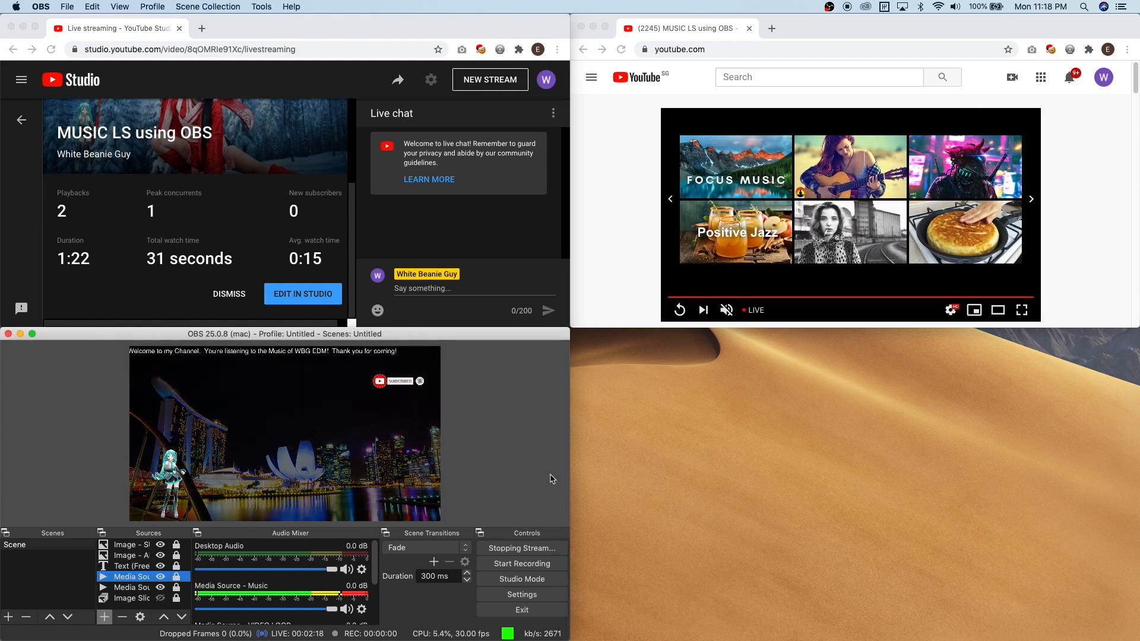